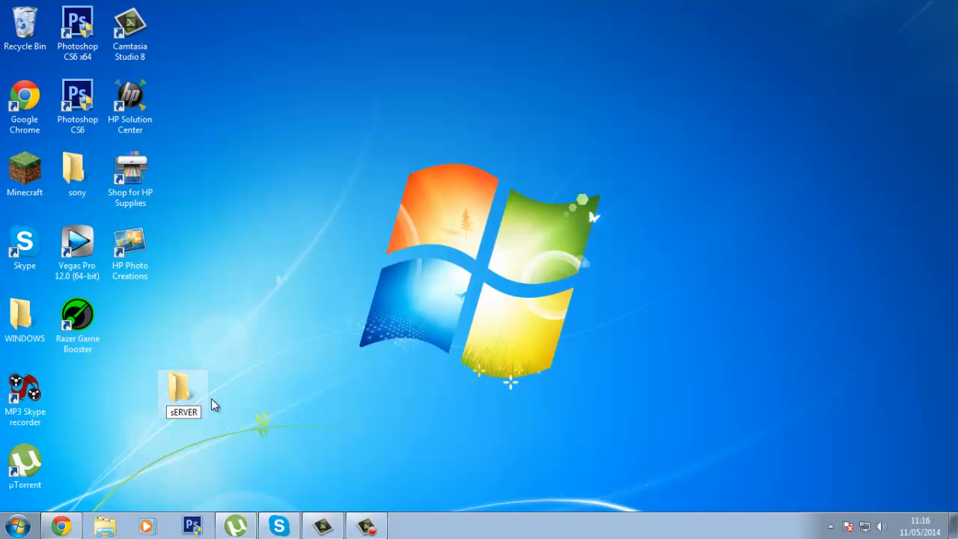
# Step: Name the new desktop folder Server
pyautogui.press('BackSpace')
pyautogui.press('BackSpace')
pyautogui.press('BackSpace')
pyautogui.press('BackSpace')
pyautogui.press('BackSpace')
pyautogui.press('BackSpace')
pyautogui.write('S')
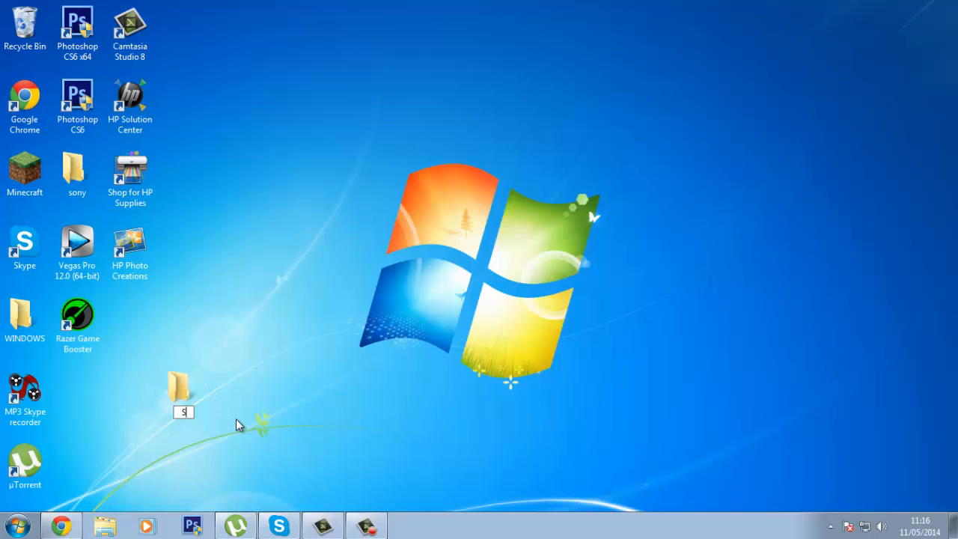
pyautogui.write('erver')
pyautogui.press('Return')
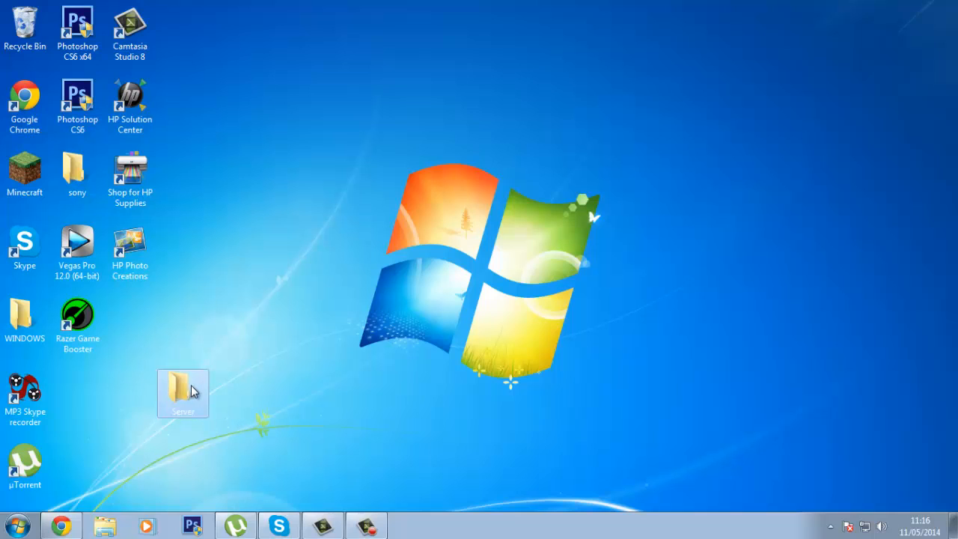
# Step: Move the Server folder beneath the Razer Game Booster shortcut, and briefly open it to view its contents
pyautogui.moveTo(192, 389); pyautogui.dragTo(86, 390)
pyautogui.click(183, 357)
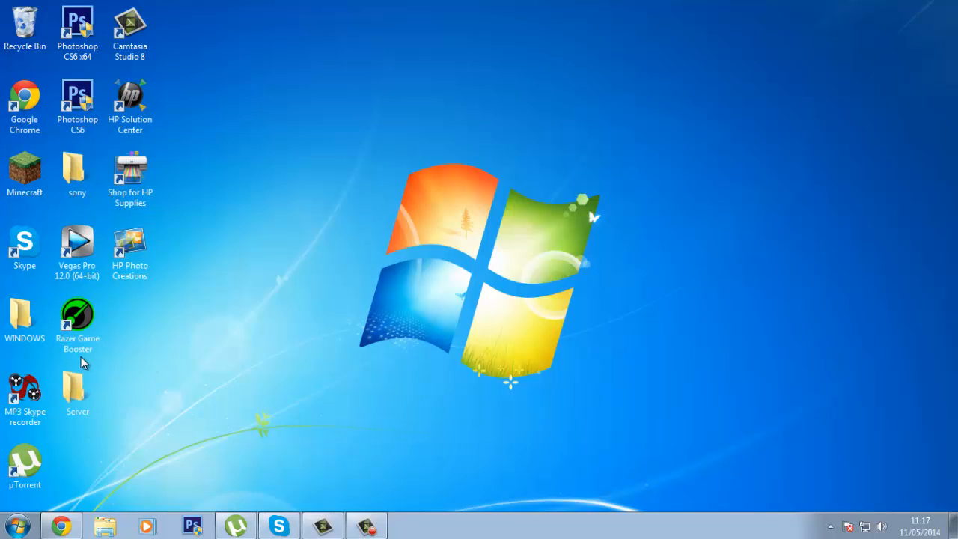
pyautogui.doubleClick(88, 402)
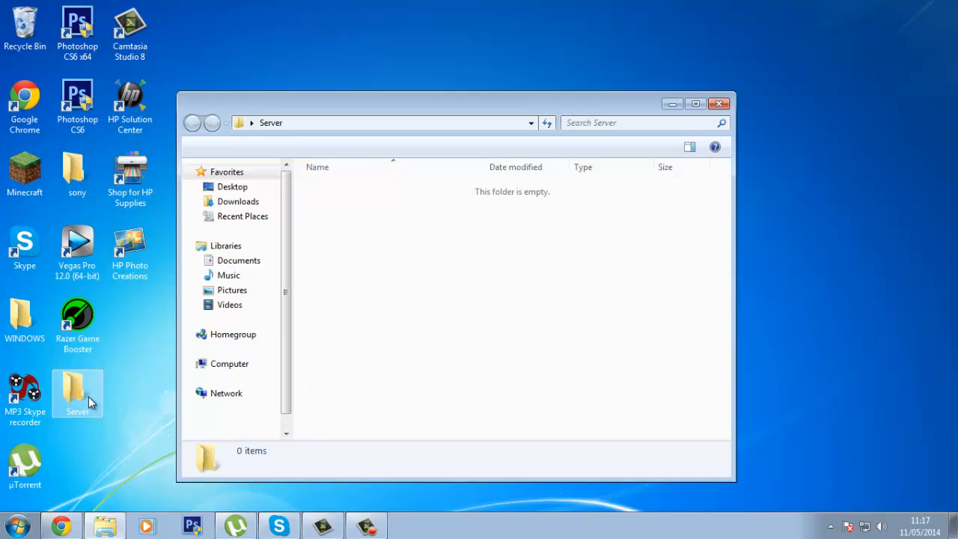
pyautogui.click(720, 103)
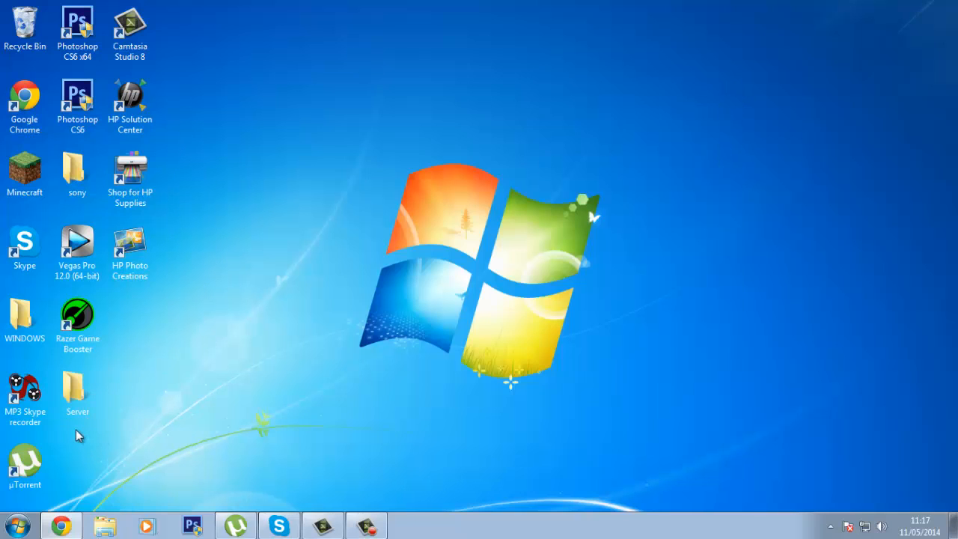
# Step: Switch to Chrome and download the CraftBukkit Development Build 1.7.9-R0.1, keeping the jar file
pyautogui.click(61, 528)
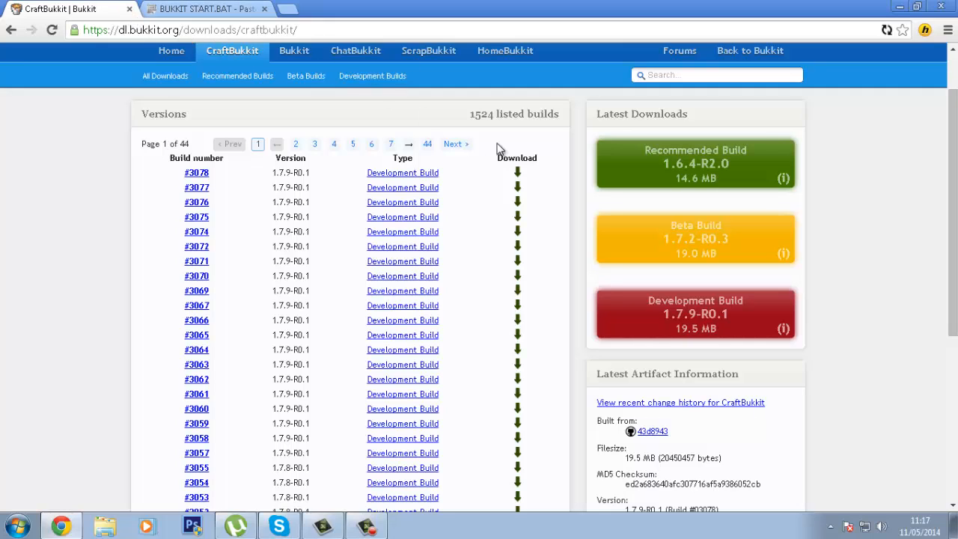
pyautogui.scroll(1, 412, 132)
pyautogui.scroll(-1, 410, 133)
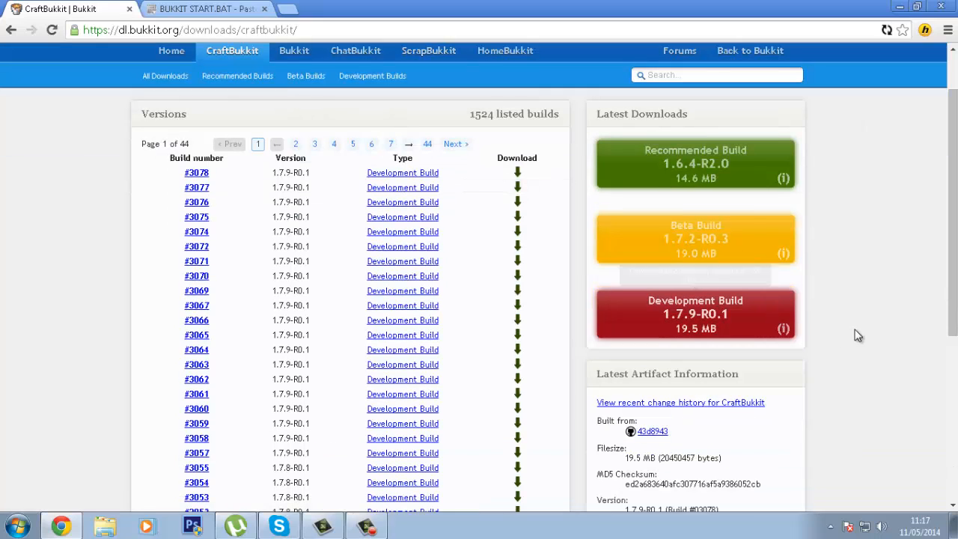
pyautogui.click(725, 335)
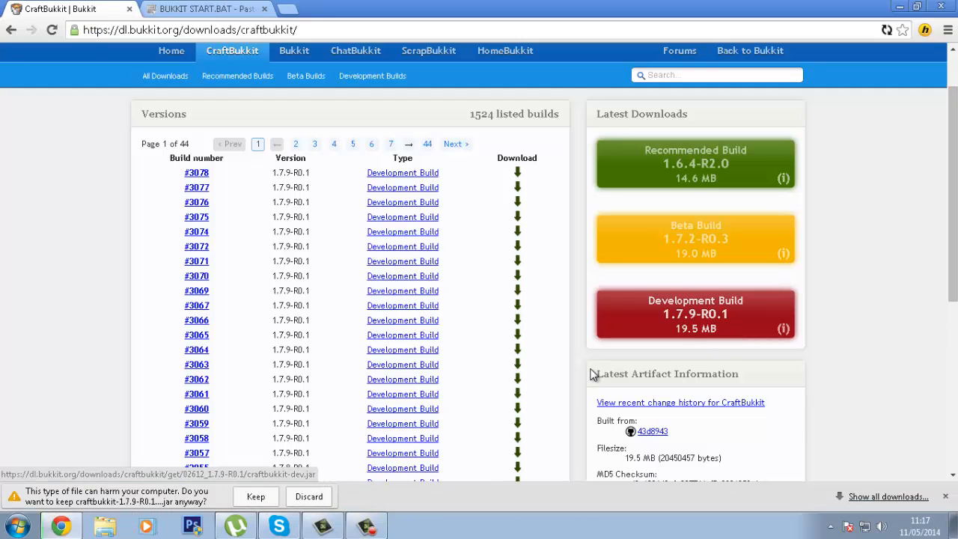
pyautogui.click(256, 499)
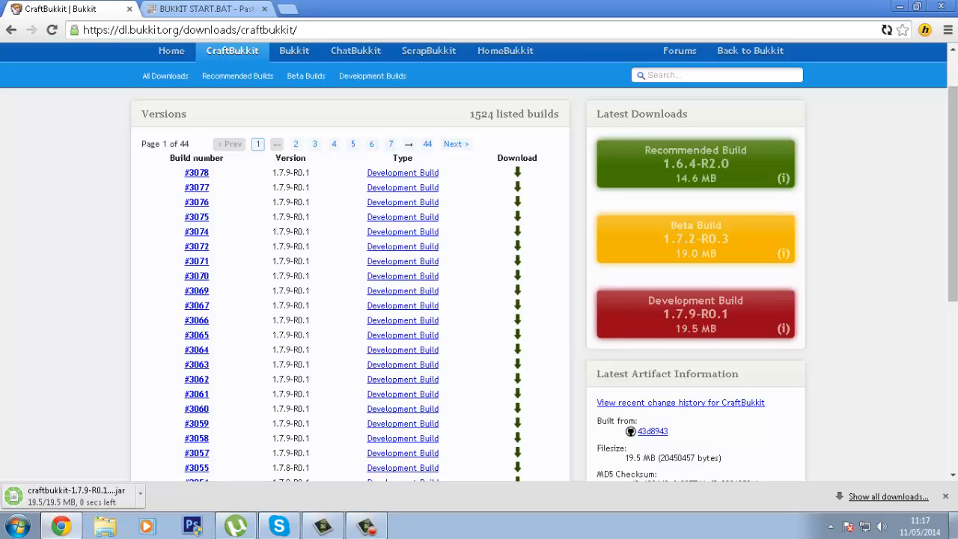
# Step: Open the desktop's Server folder in Windows Explorer and copy the downloaded CraftBukkit jar into it
pyautogui.click(109, 528)
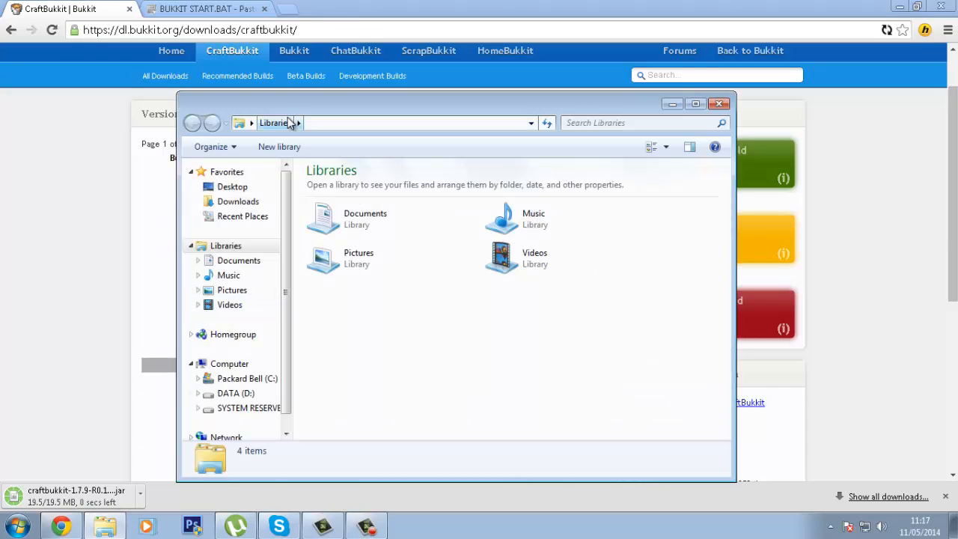
pyautogui.click(236, 186)
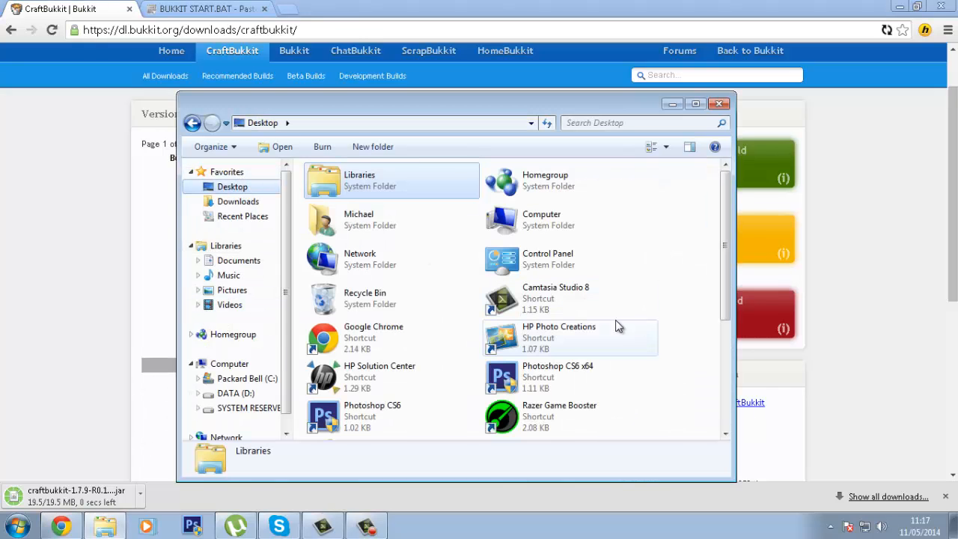
pyautogui.click(564, 355)
pyautogui.scroll(-3, 523, 337)
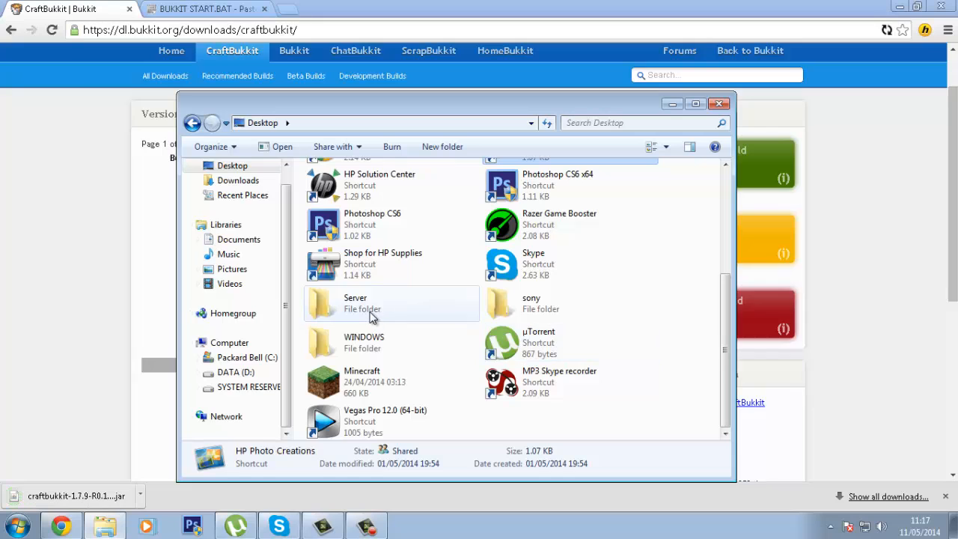
pyautogui.doubleClick(389, 300)
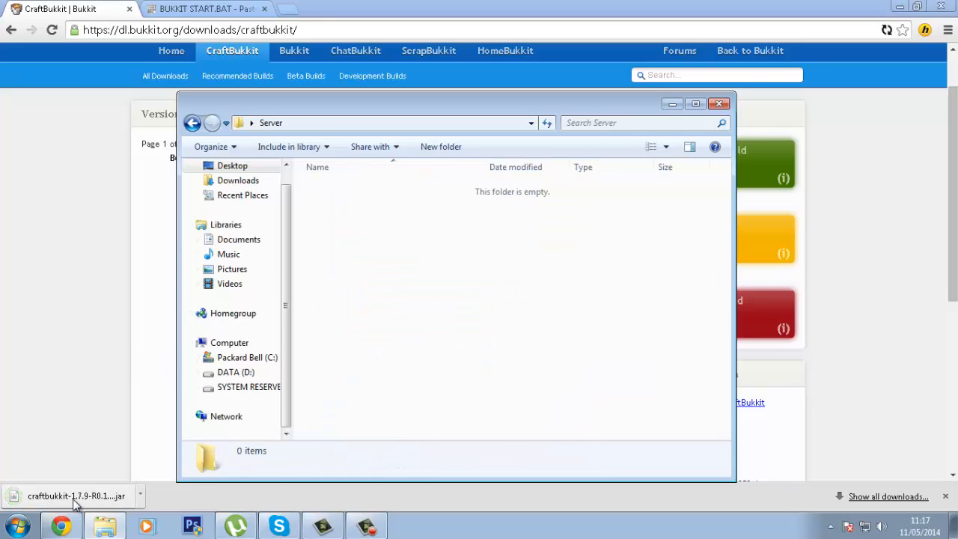
pyautogui.moveTo(71, 495); pyautogui.dragTo(421, 231)
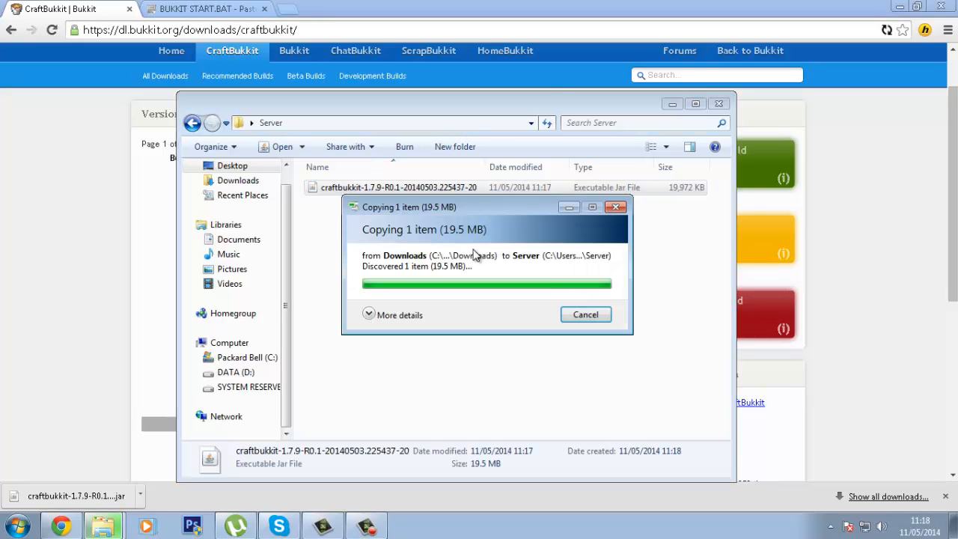
pyautogui.click(378, 215)
# Step: Rename the copied jar file in the Server folder as craftbukkit
pyautogui.click(426, 193)
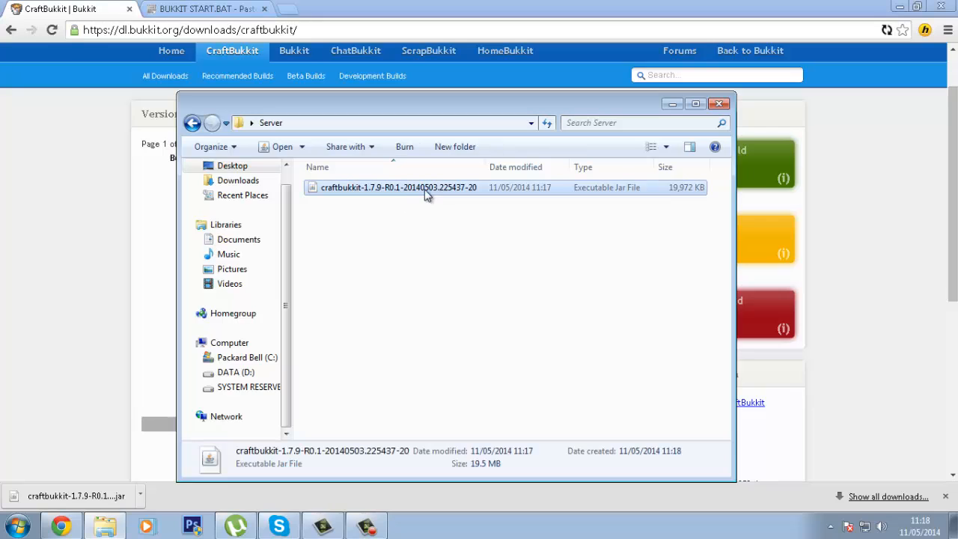
pyautogui.rightClick(426, 193)
pyautogui.click(479, 405)
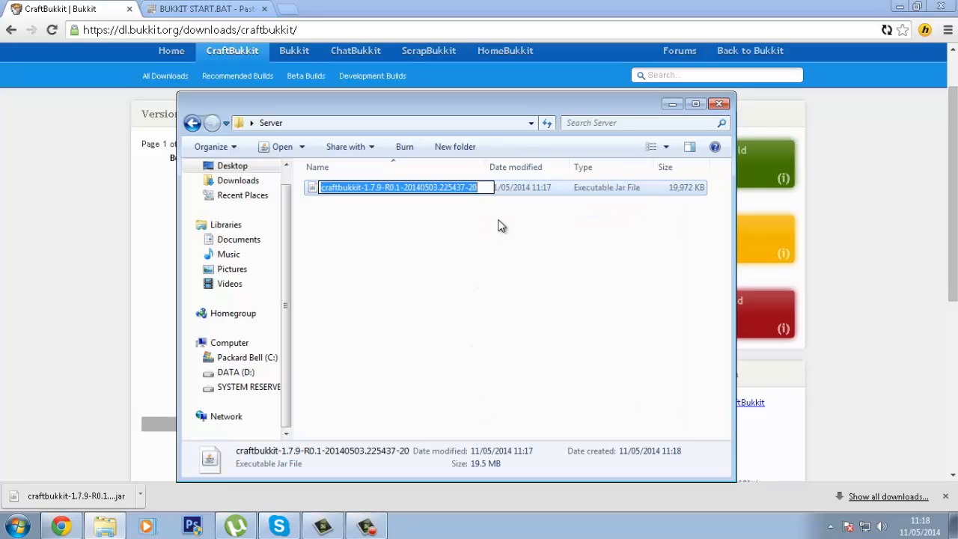
pyautogui.moveTo(489, 187); pyautogui.dragTo(365, 188)
pyautogui.press('BackSpace')
pyautogui.press('Return')
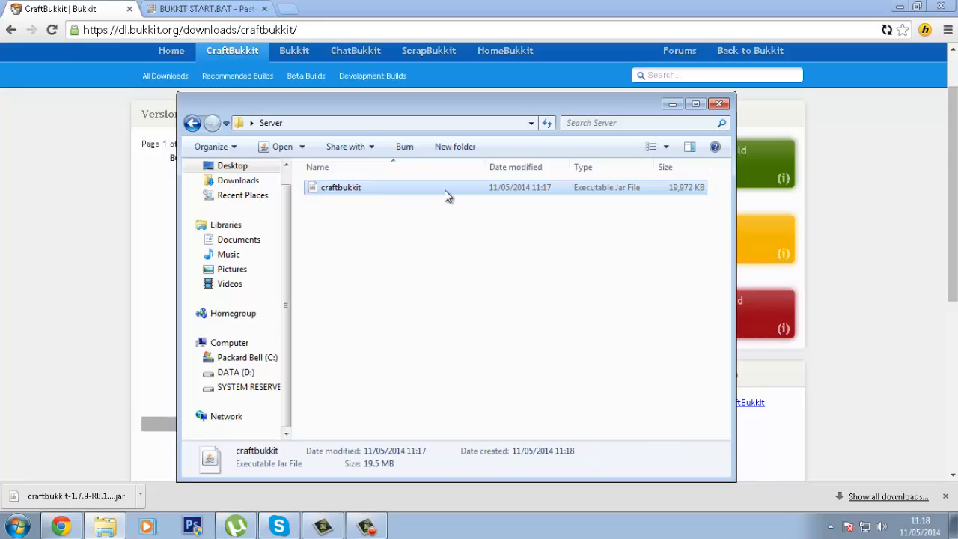
pyautogui.click(430, 256)
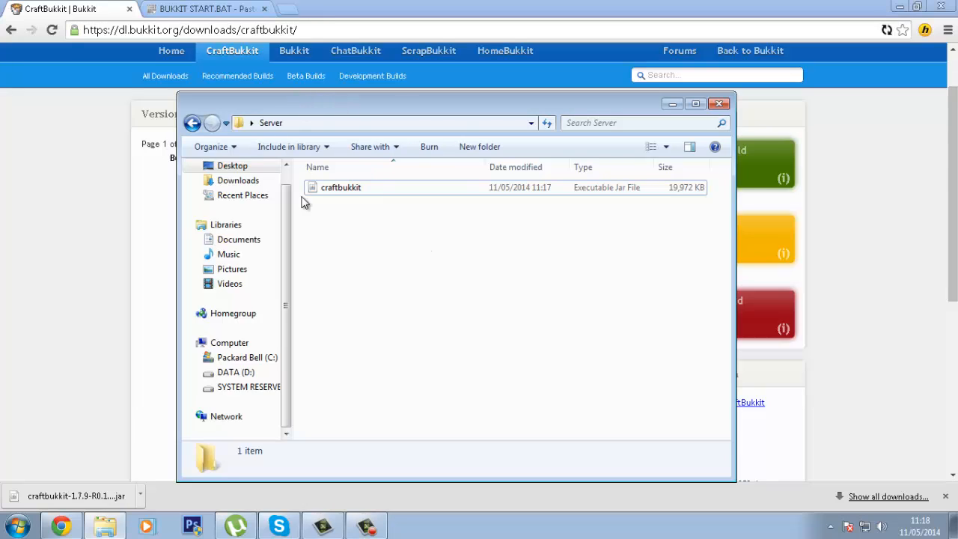
# Step: Create a new text document in the Server folder and open it in Notepad
pyautogui.click(357, 188)
pyautogui.click(367, 252)
pyautogui.rightClick(368, 242)
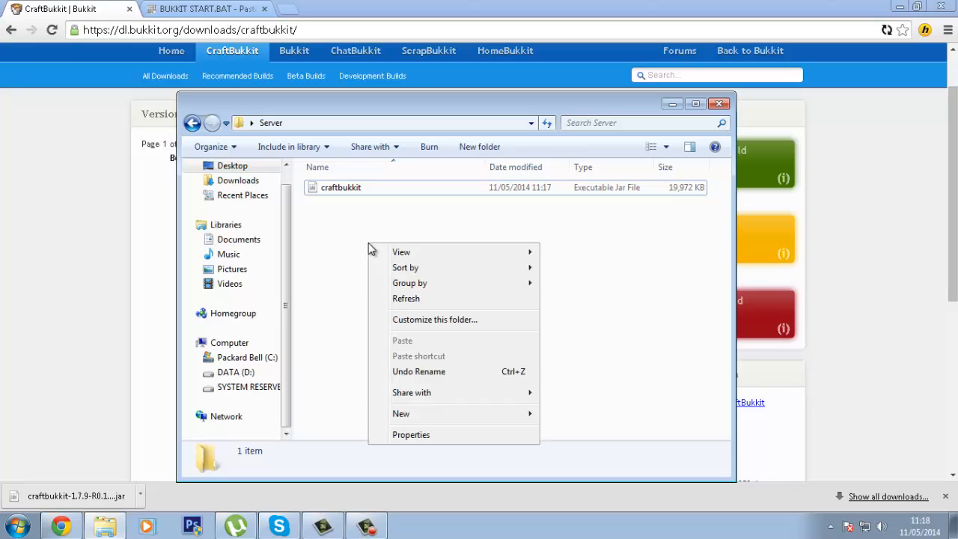
pyautogui.click(615, 299)
pyautogui.rightClick(356, 207)
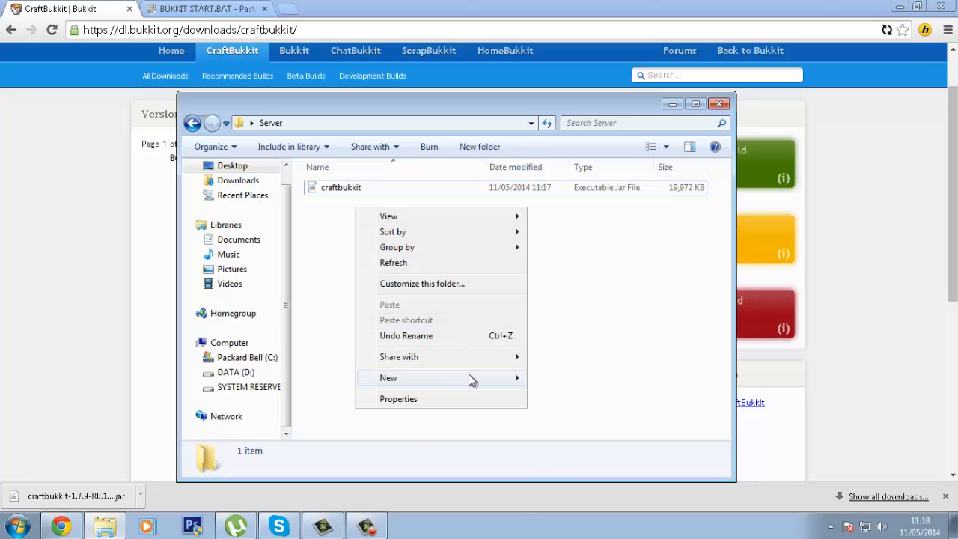
pyautogui.moveTo(468, 374)
pyautogui.click(591, 490)
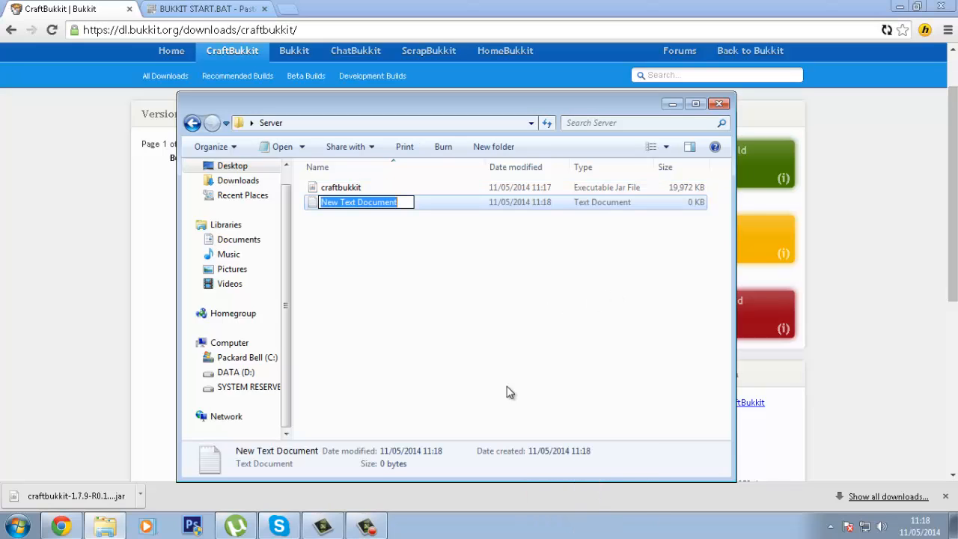
pyautogui.doubleClick(458, 202)
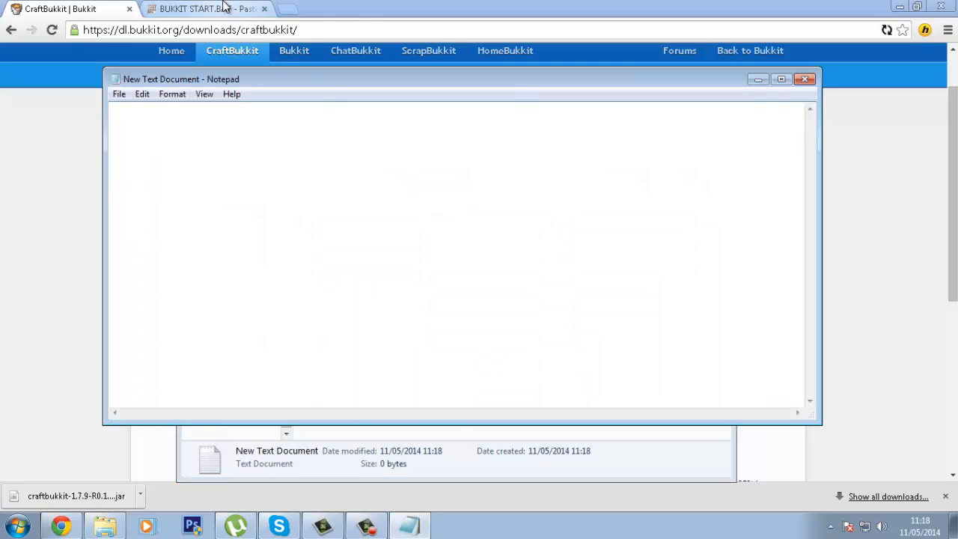
# Step: Copy the two-line BUKKIT START.BAT script from the Pastebin page into the empty Notepad document
pyautogui.click(224, 6)
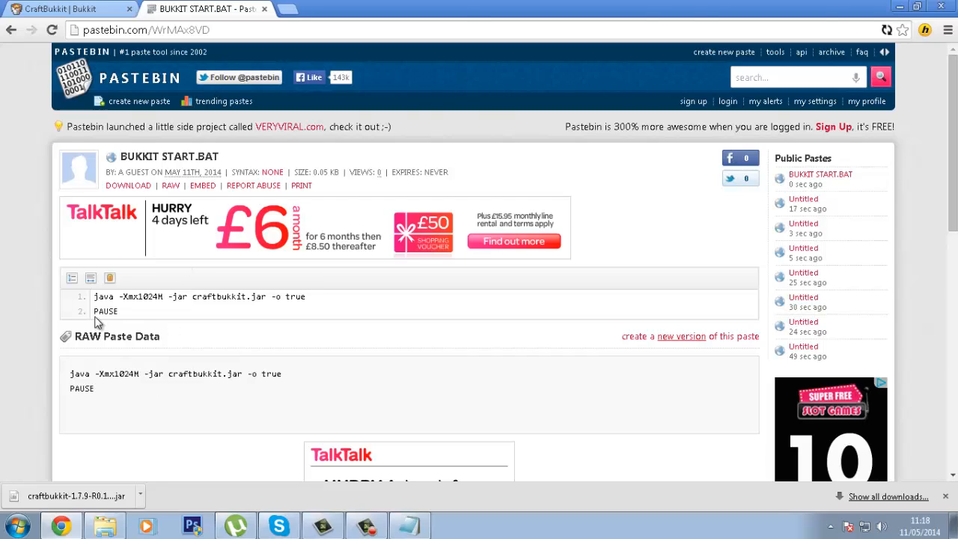
pyautogui.moveTo(95, 295); pyautogui.dragTo(155, 308)
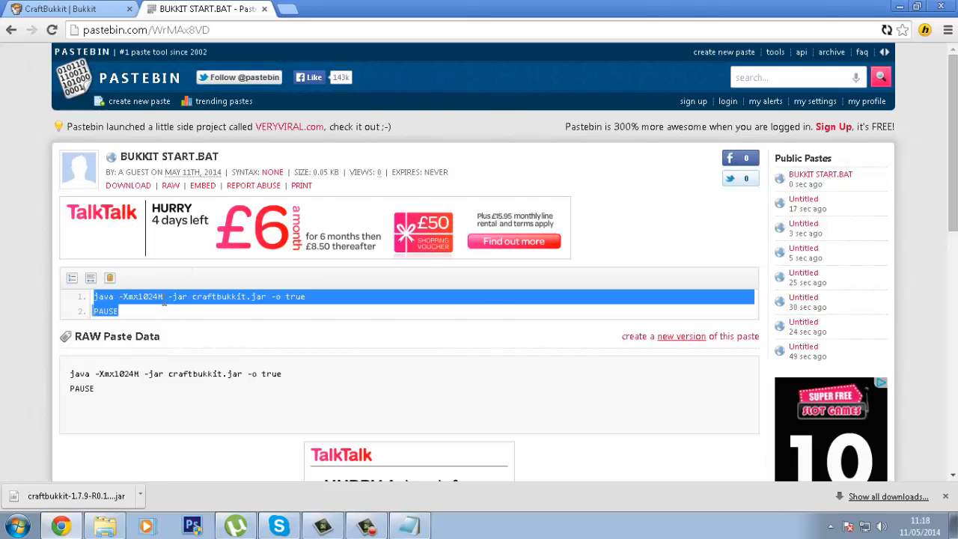
pyautogui.rightClick(164, 300)
pyautogui.click(196, 312)
pyautogui.click(408, 525)
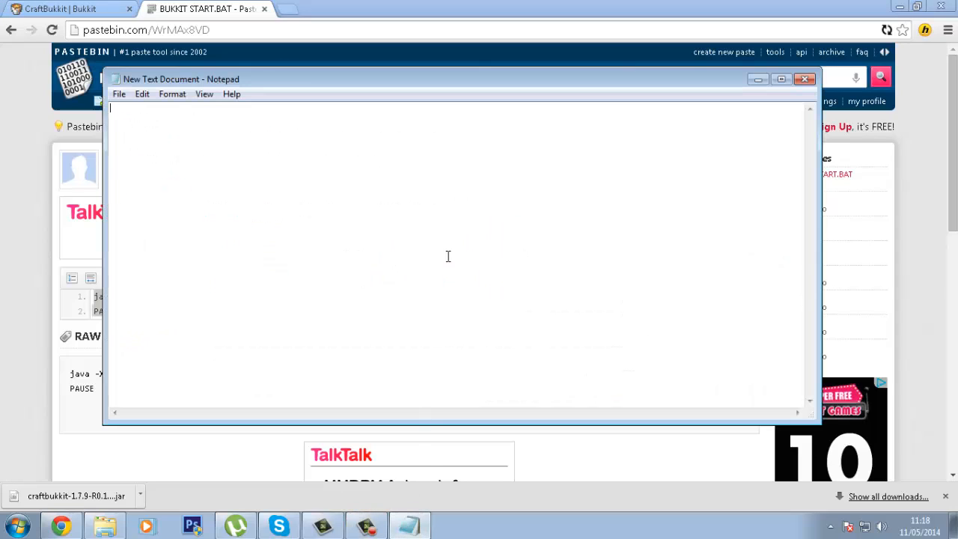
pyautogui.hotkey('ctrl', 'v')
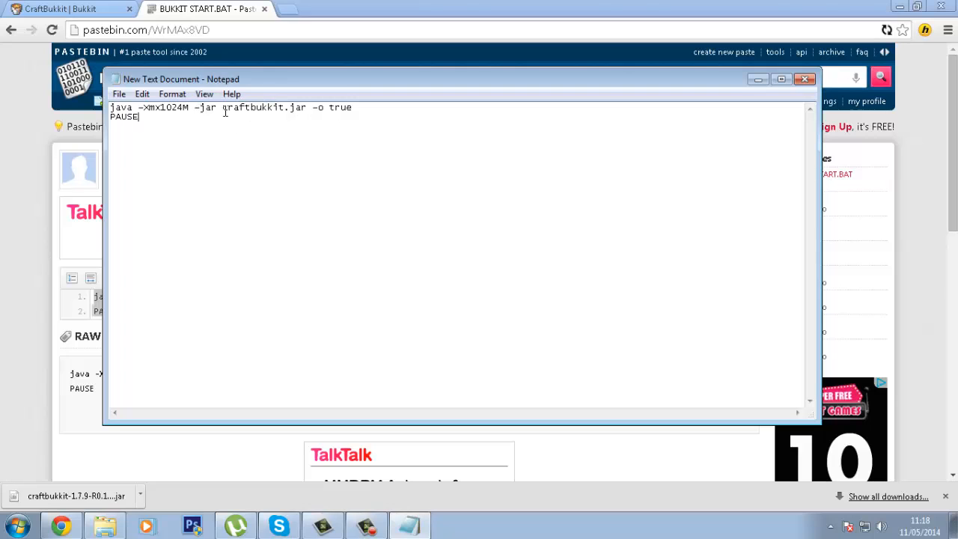
# Step: Set the script's -Xmx memory value to 2048M
pyautogui.moveTo(222, 111); pyautogui.dragTo(308, 110)
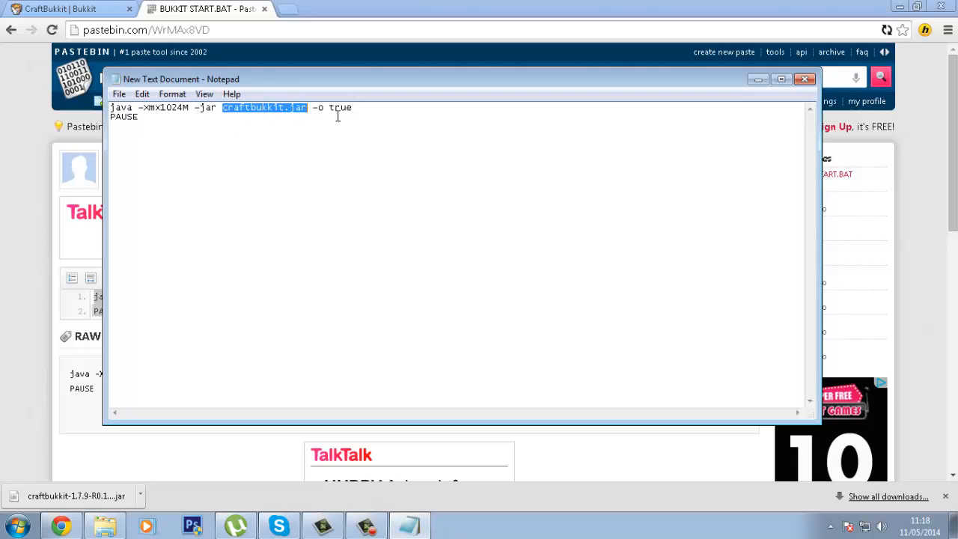
pyautogui.click(340, 117)
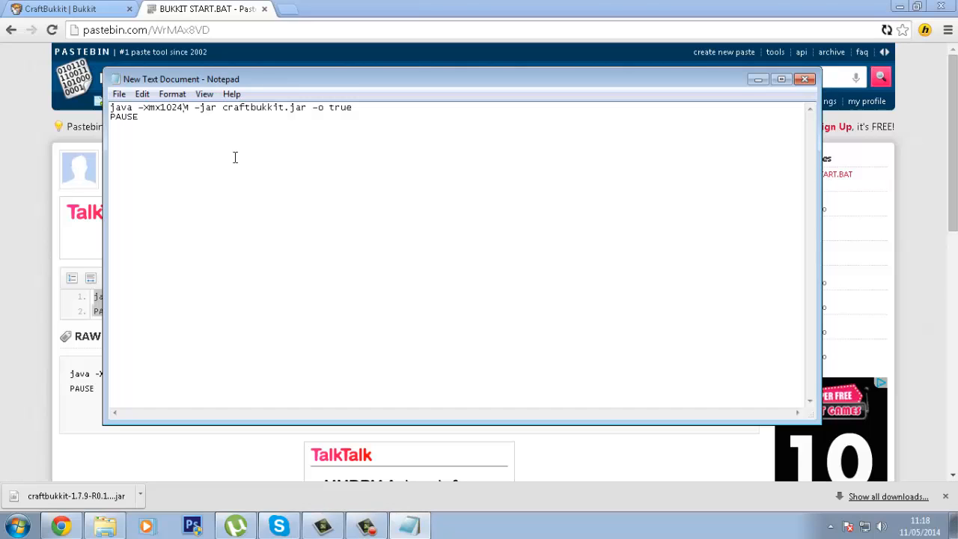
pyautogui.press('BackSpace')
pyautogui.press('BackSpace')
pyautogui.press('BackSpace')
pyautogui.press('BackSpace')
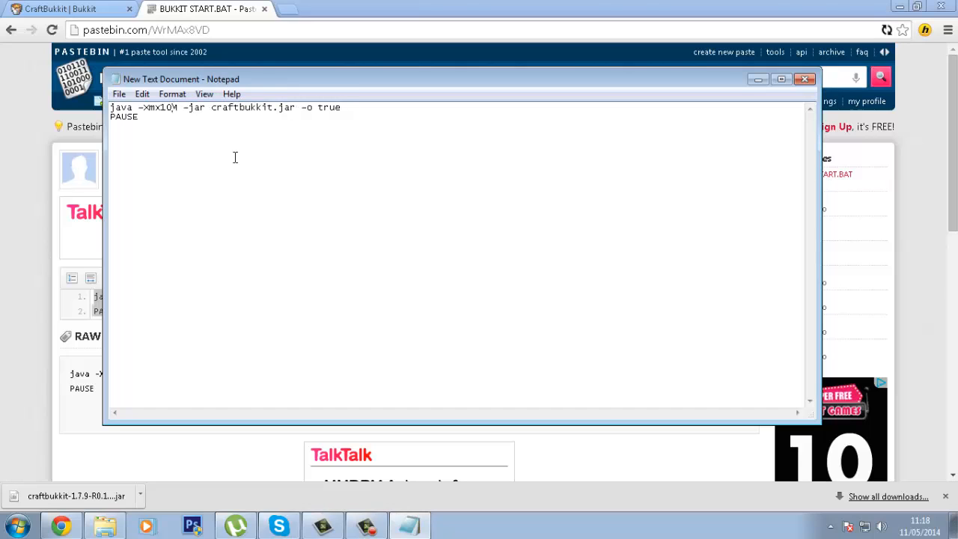
pyautogui.write('2048')
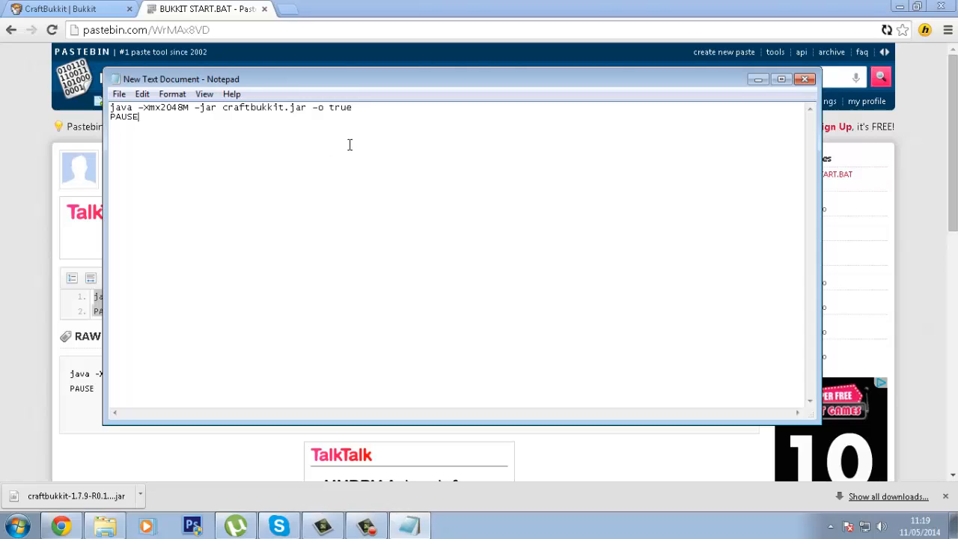
pyautogui.click(187, 110)
# Step: Save the script in the Server folder as start.bat, with All Files as the file type
pyautogui.click(119, 93)
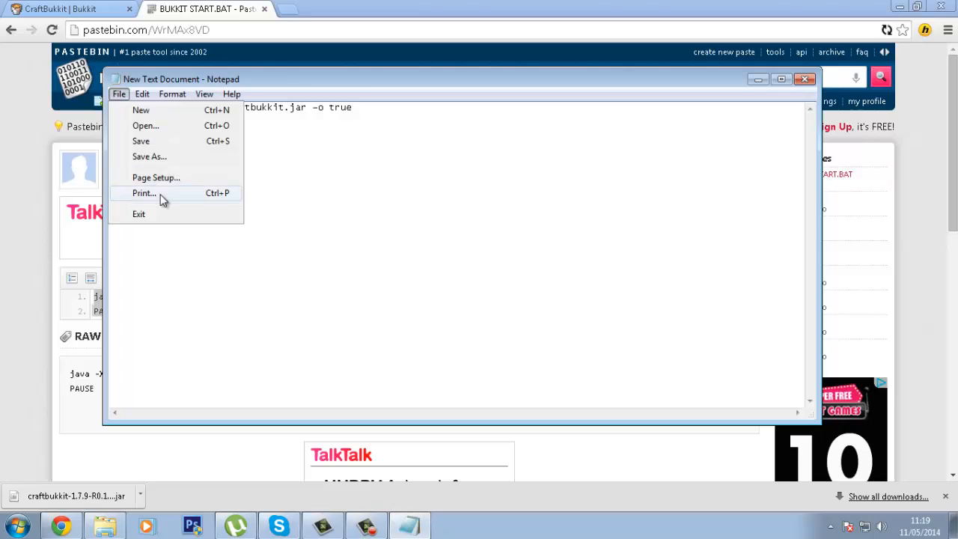
pyautogui.click(149, 156)
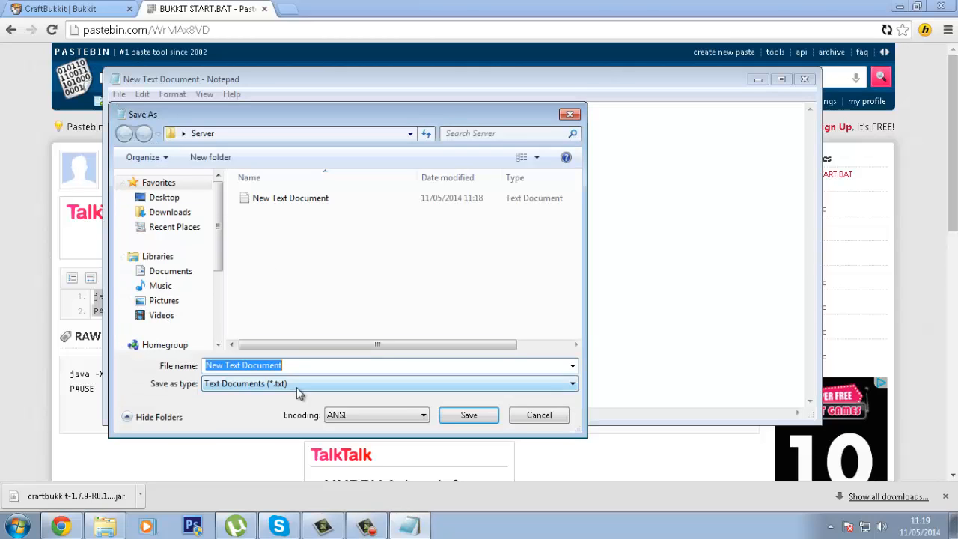
pyautogui.click(296, 387)
pyautogui.click(284, 408)
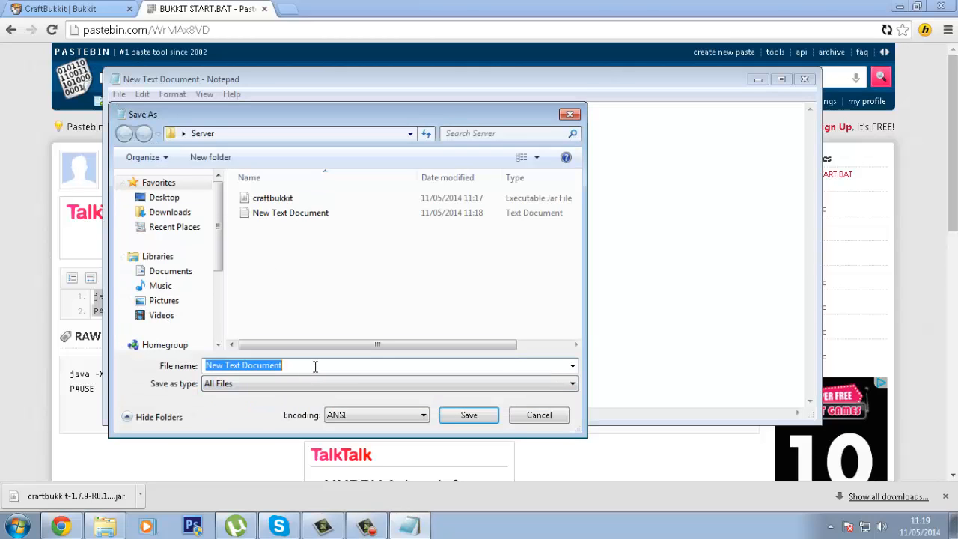
pyautogui.press('BackSpace')
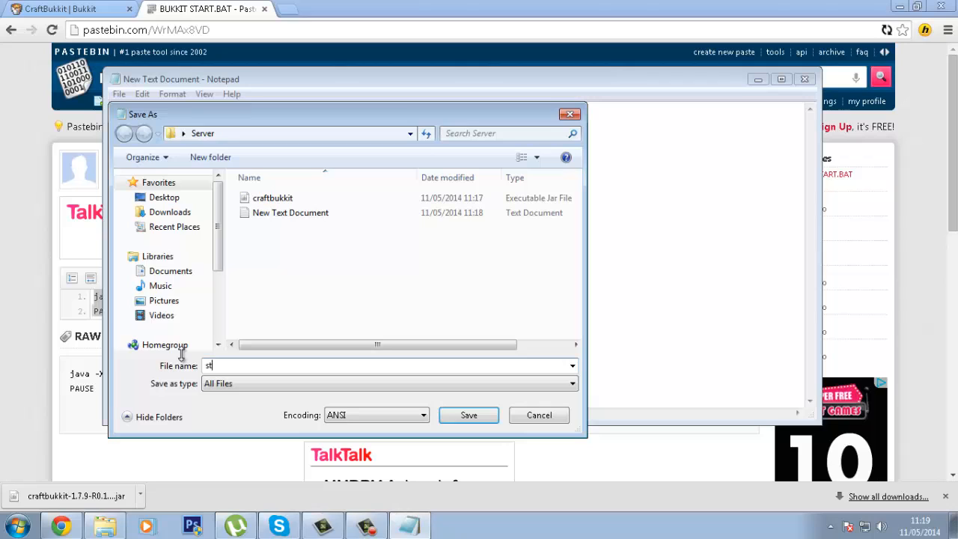
pyautogui.write('start.bat')
pyautogui.click(457, 417)
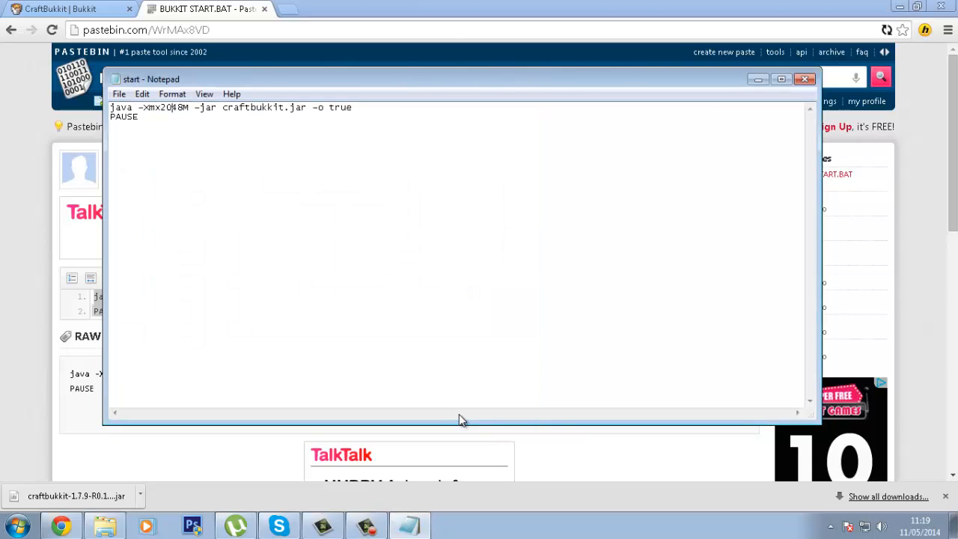
# Step: Close the script in Notepad and delete the empty New Text Document from the Server folder
pyautogui.click(804, 80)
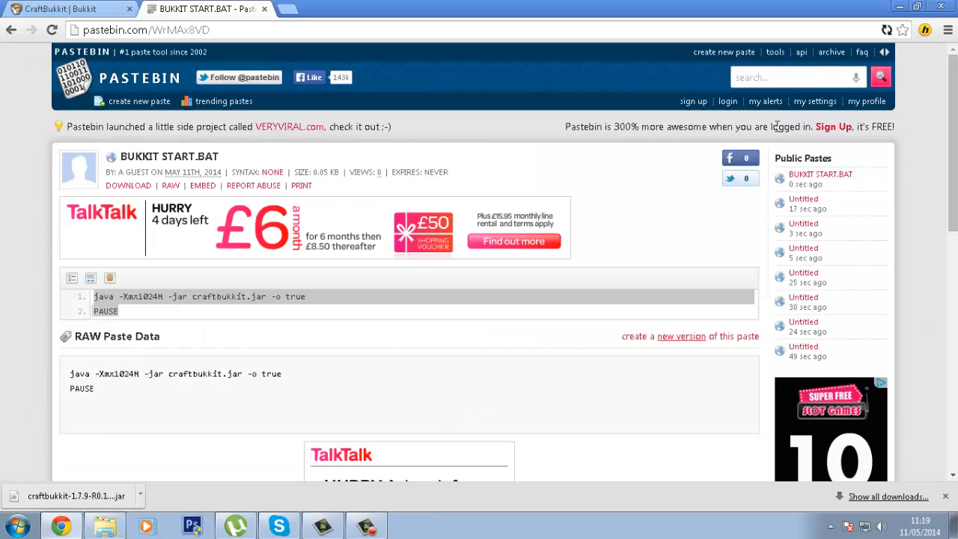
pyautogui.click(105, 525)
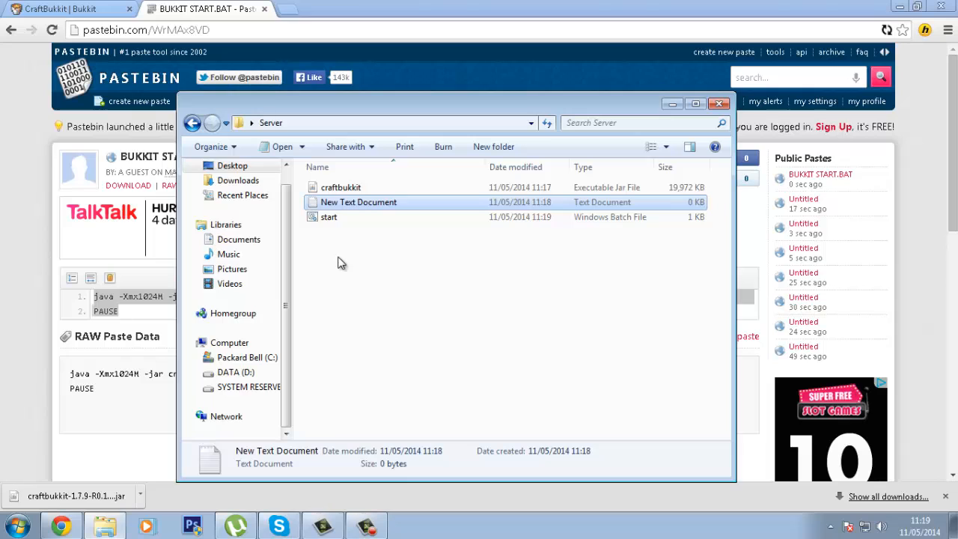
pyautogui.press('Delete')
pyautogui.click(553, 320)
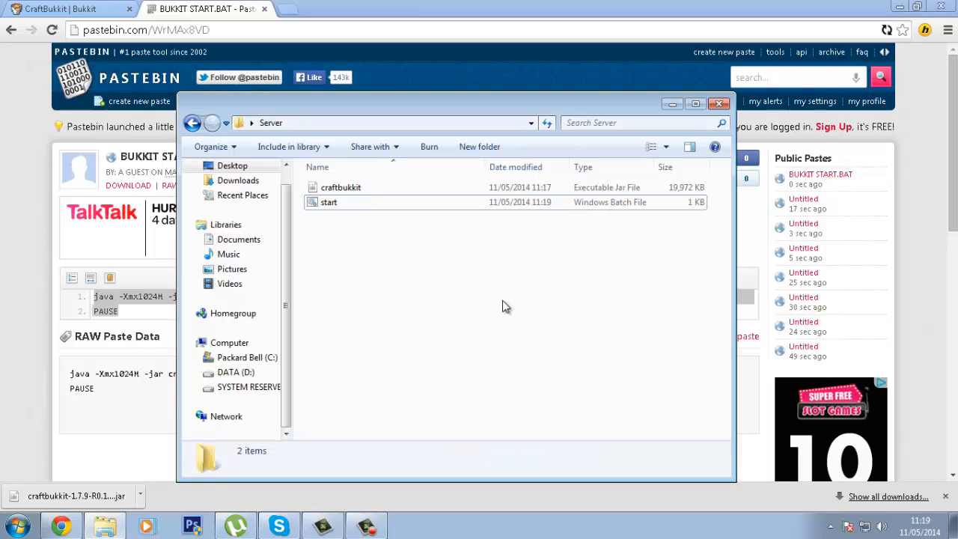
# Step: Run the start batch file to generate the server files and worlds, and close the server console once it is done
pyautogui.click(381, 198)
pyautogui.click(377, 187)
pyautogui.click(373, 202)
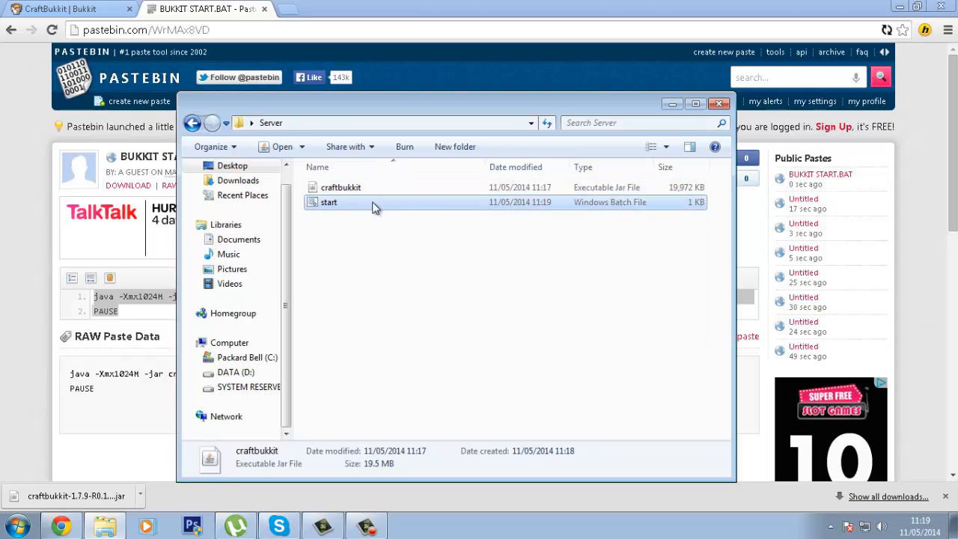
pyautogui.click(387, 189)
pyautogui.click(366, 202)
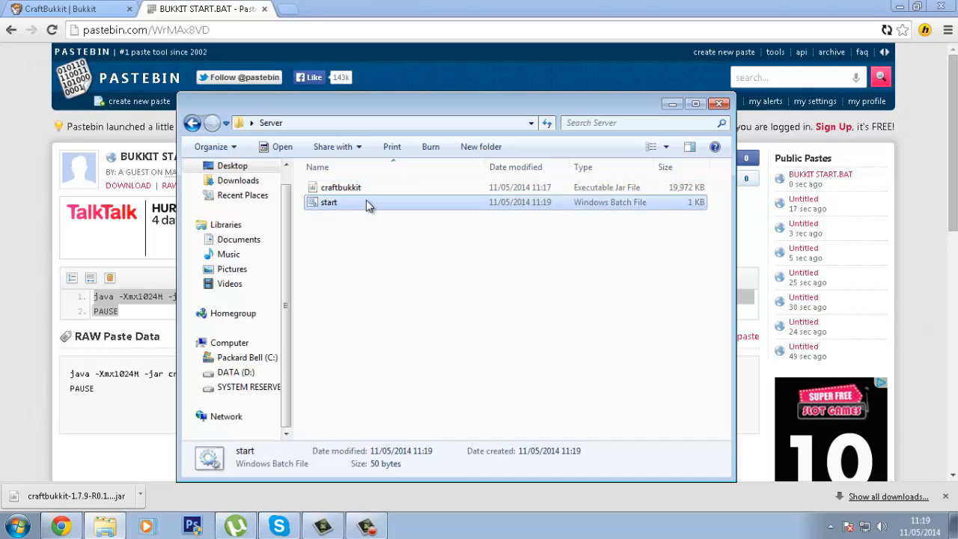
pyautogui.doubleClick(374, 202)
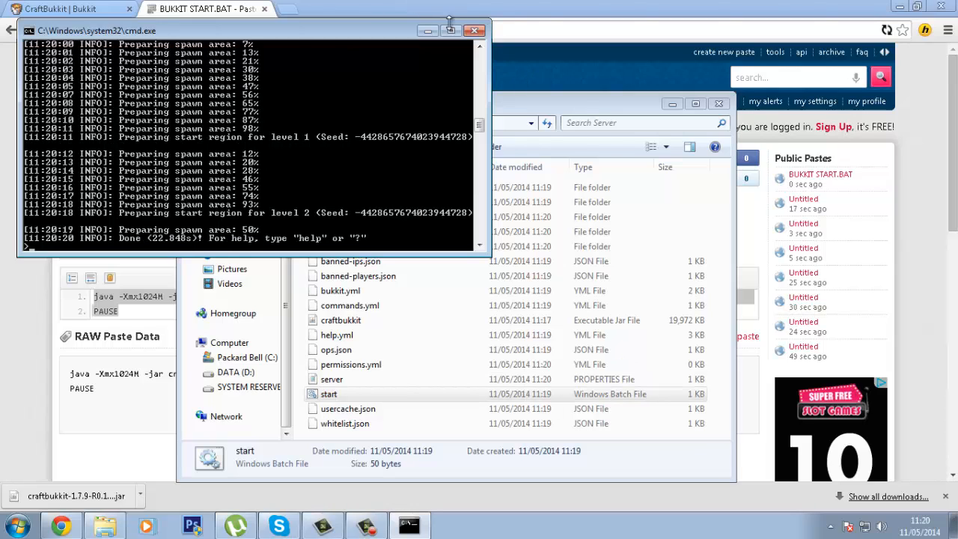
pyautogui.click(473, 30)
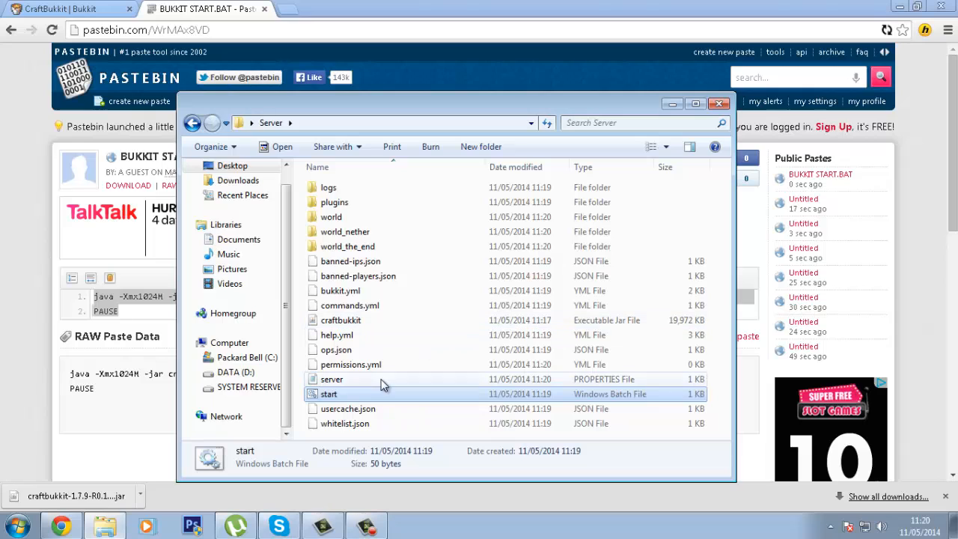
# Step: Open the server properties file in Notepad and change the motd to CSHD SERVER
pyautogui.doubleClick(358, 383)
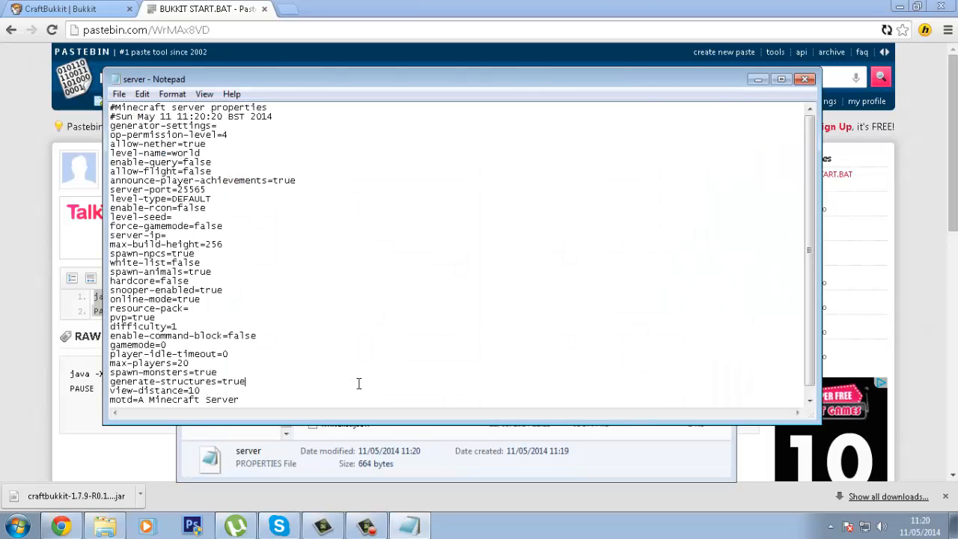
pyautogui.click(272, 361)
pyautogui.click(221, 145)
pyautogui.click(192, 137)
pyautogui.moveTo(274, 397); pyautogui.dragTo(146, 400)
pyautogui.press('BackSpace')
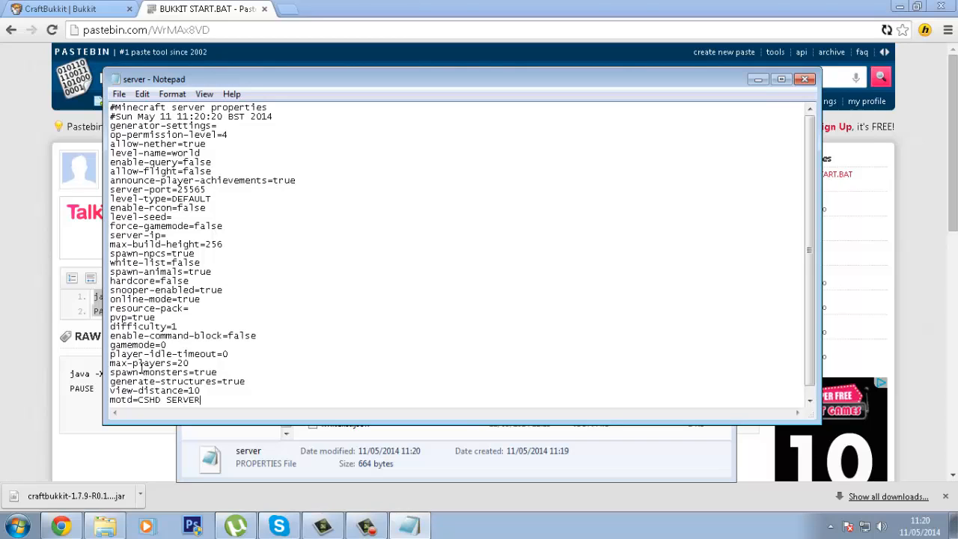
# Step: Set difficulty to 3 and gamemode to 1 in the server properties file
pyautogui.click(194, 363)
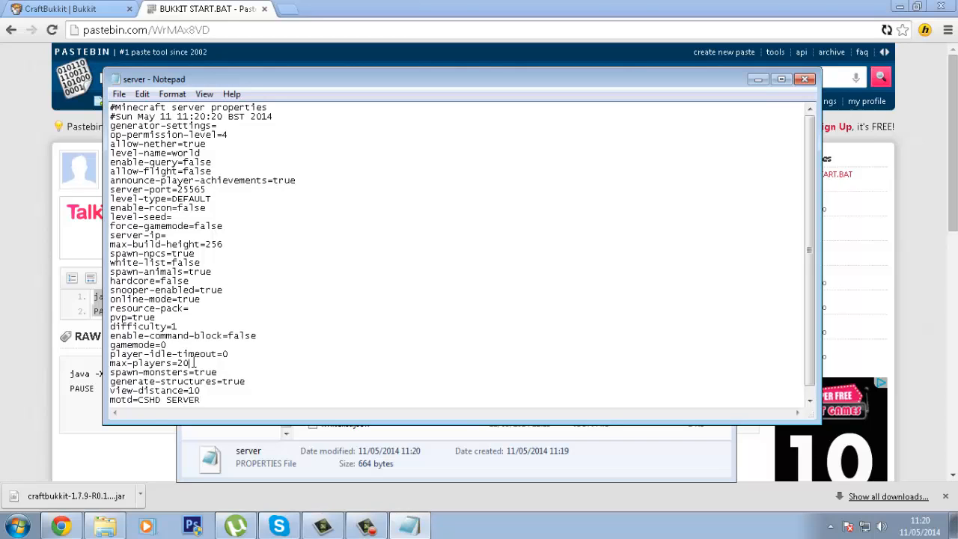
pyautogui.click(175, 353)
pyautogui.click(237, 299)
pyautogui.click(204, 234)
pyautogui.moveTo(203, 190); pyautogui.dragTo(177, 190)
pyautogui.click(278, 219)
# Step: Open a new browser tab, and run IPCONFIG in a Command Prompt window to list the network addresses
pyautogui.click(29, 245)
pyautogui.click(287, 9)
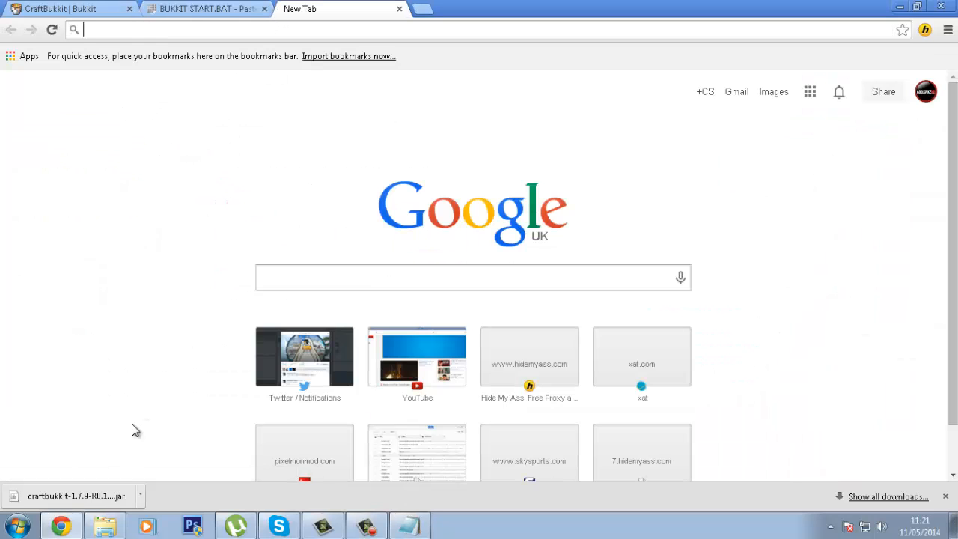
pyautogui.click(17, 526)
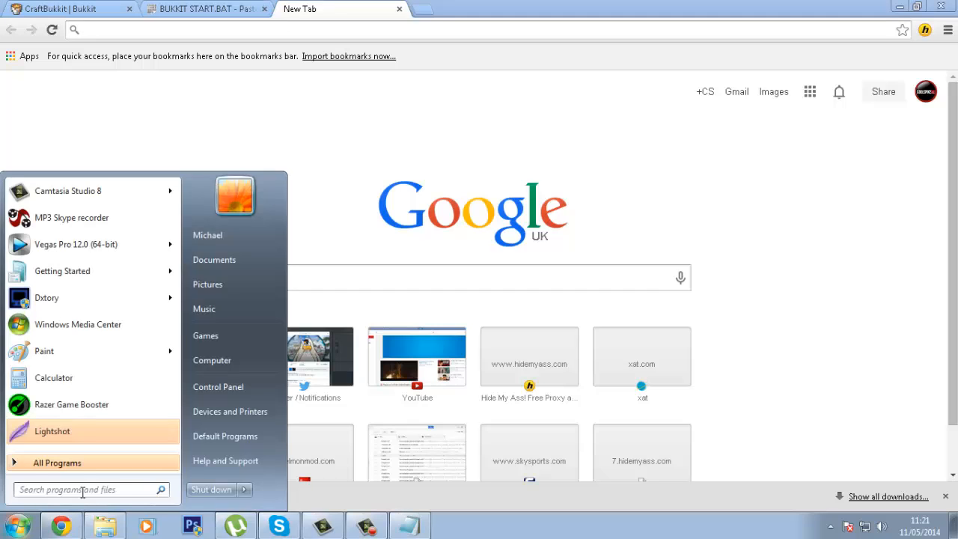
pyautogui.write('CMD')
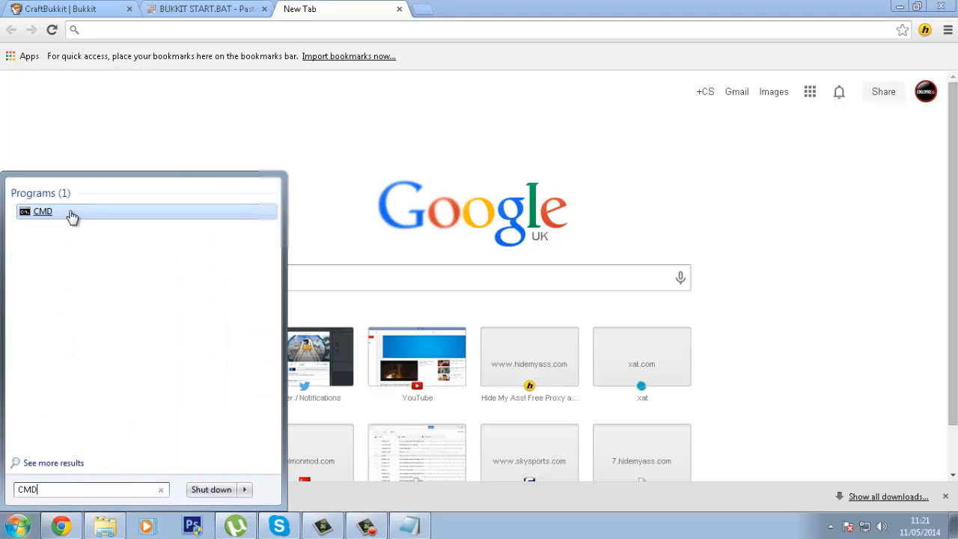
pyautogui.click(70, 213)
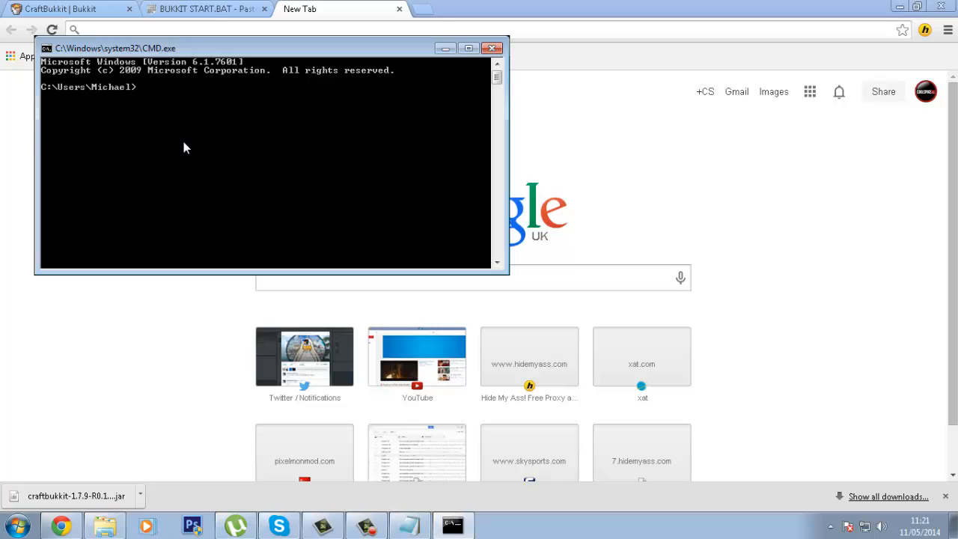
pyautogui.write('IPCONFIG')
pyautogui.press('Return')
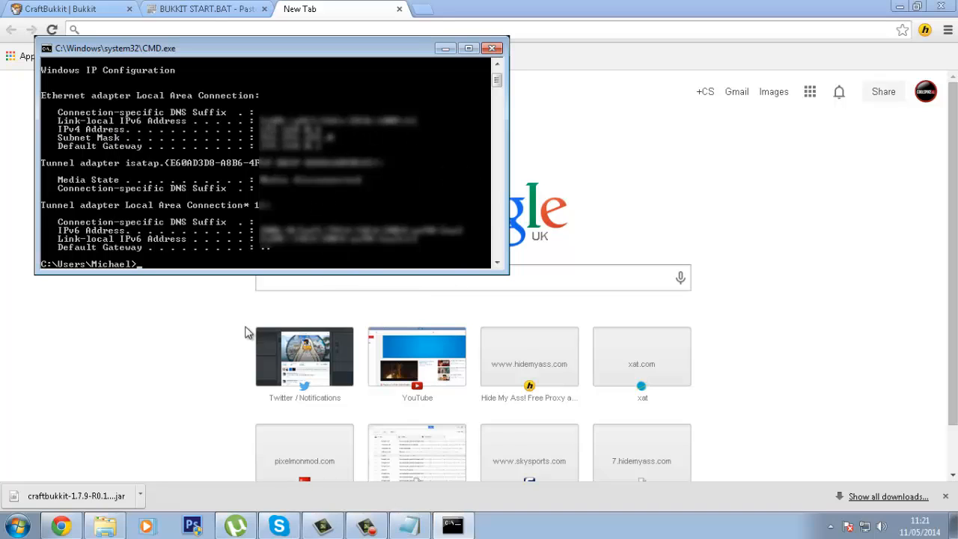
# Step: Load the router page at 192.168.0.1 in the new browser tab and sign in to the Super Hub with the prefilled credentials
pyautogui.click(85, 358)
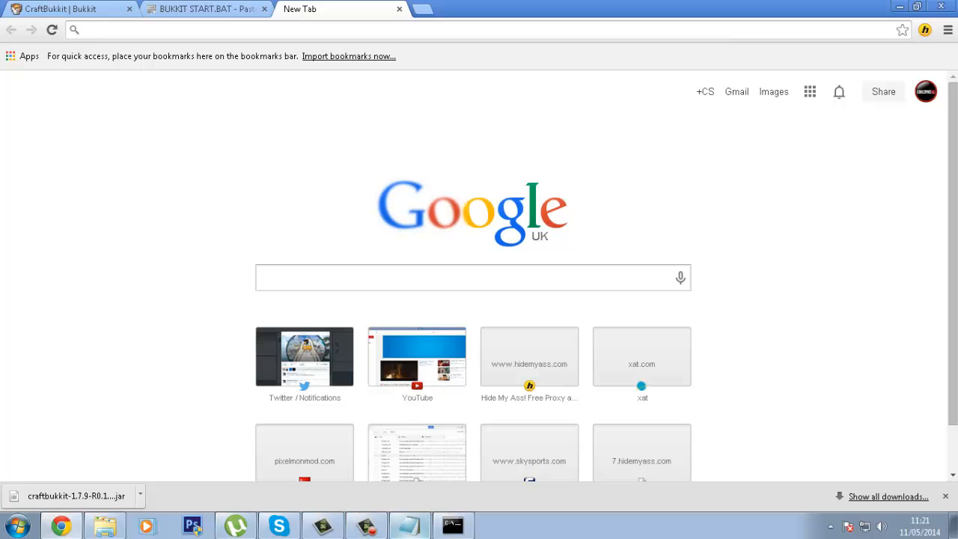
pyautogui.click(409, 525)
pyautogui.click(451, 525)
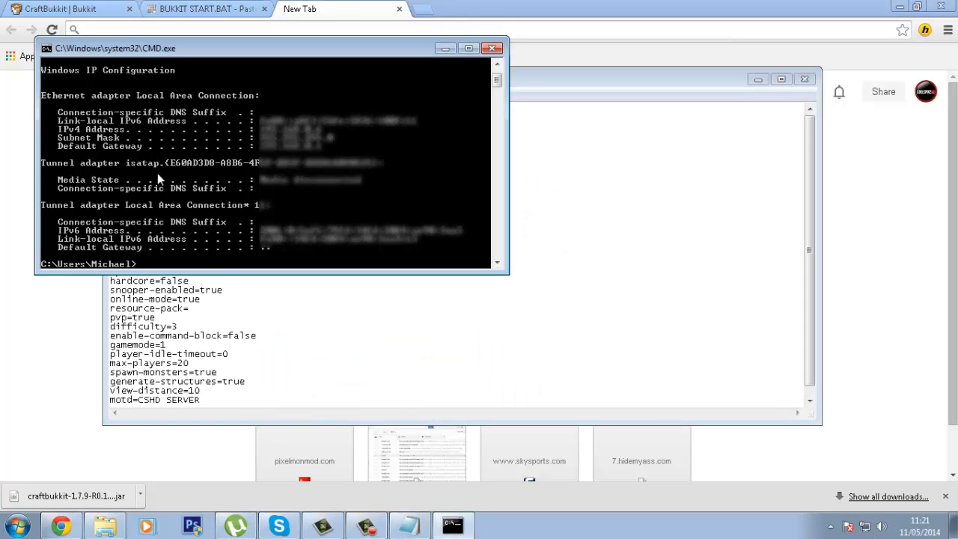
pyautogui.click(70, 300)
pyautogui.click(163, 30)
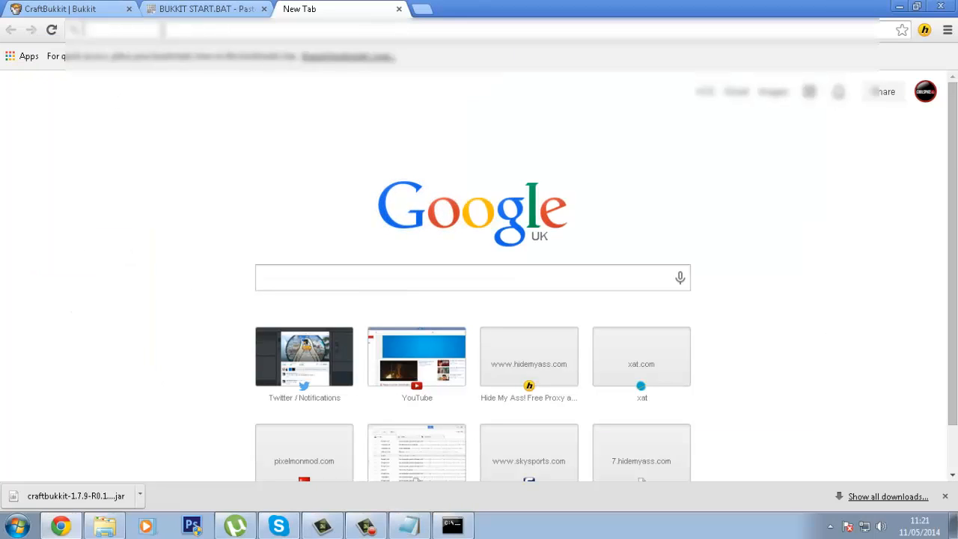
pyautogui.write('192.168.0.1')
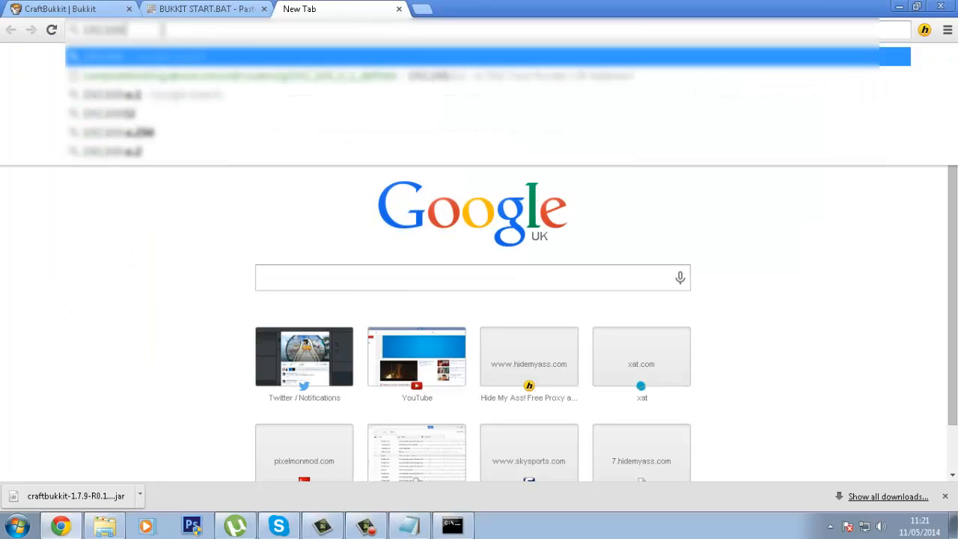
pyautogui.press('Return')
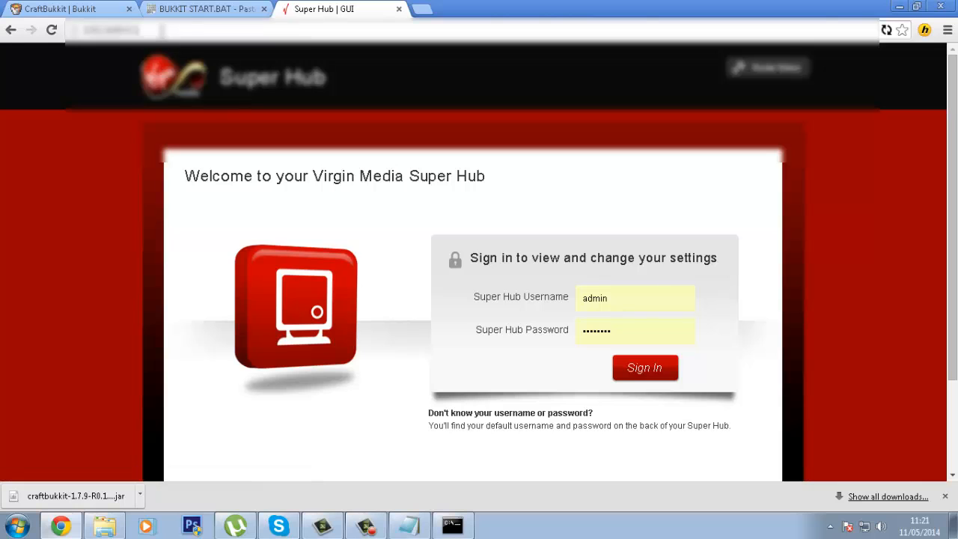
pyautogui.click(648, 376)
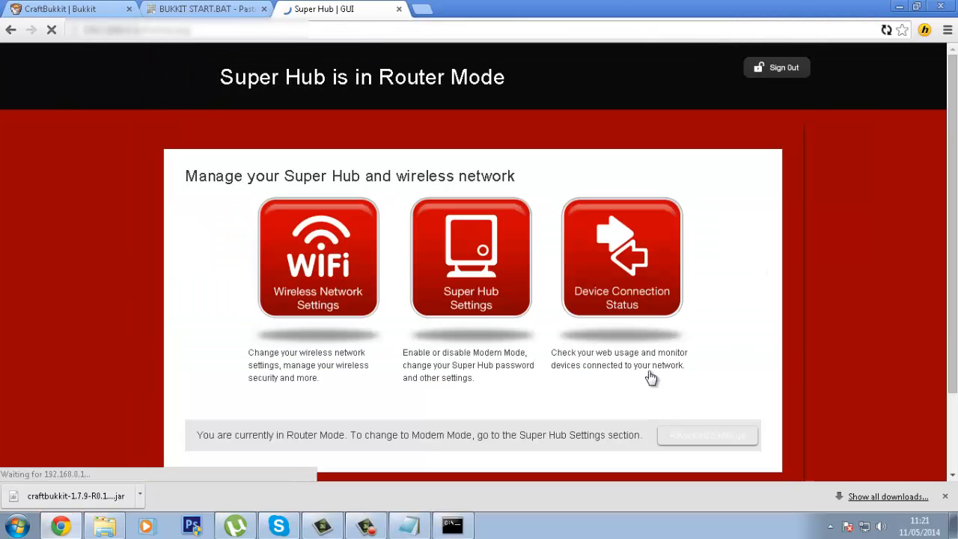
# Step: Open the Port Forwarding page in the Super Hub's advanced security settings, accepting the advanced settings warning
pyautogui.click(703, 437)
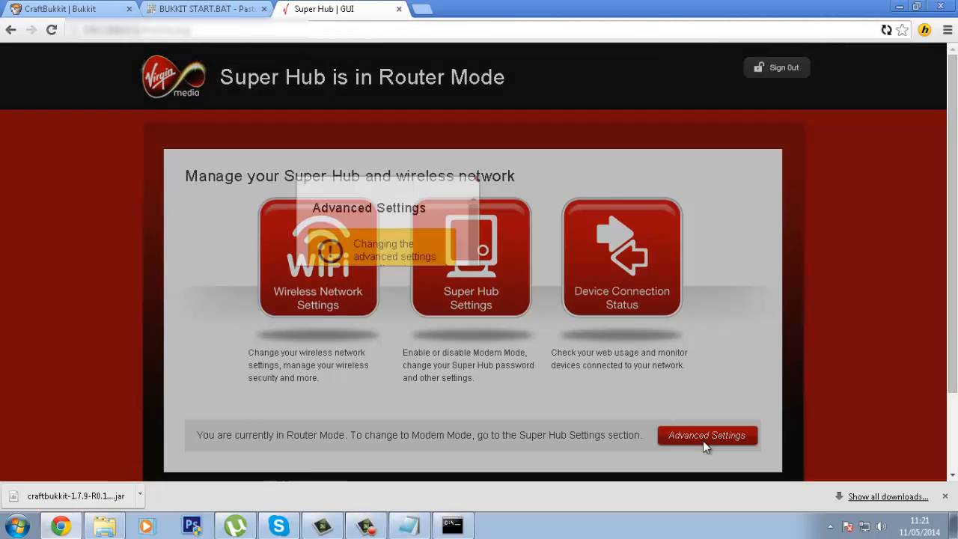
pyautogui.click(386, 310)
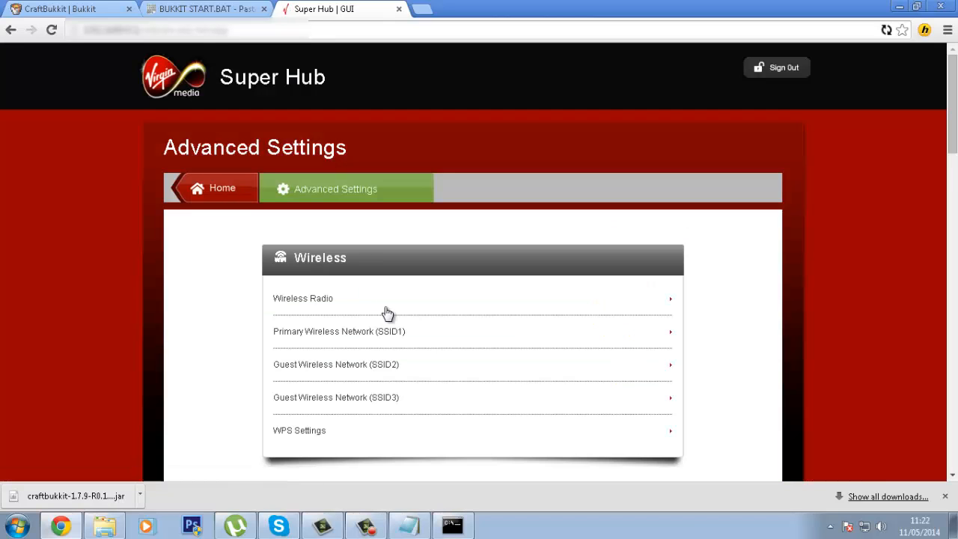
pyautogui.scroll(-3, 386, 313)
pyautogui.scroll(-2, 386, 313)
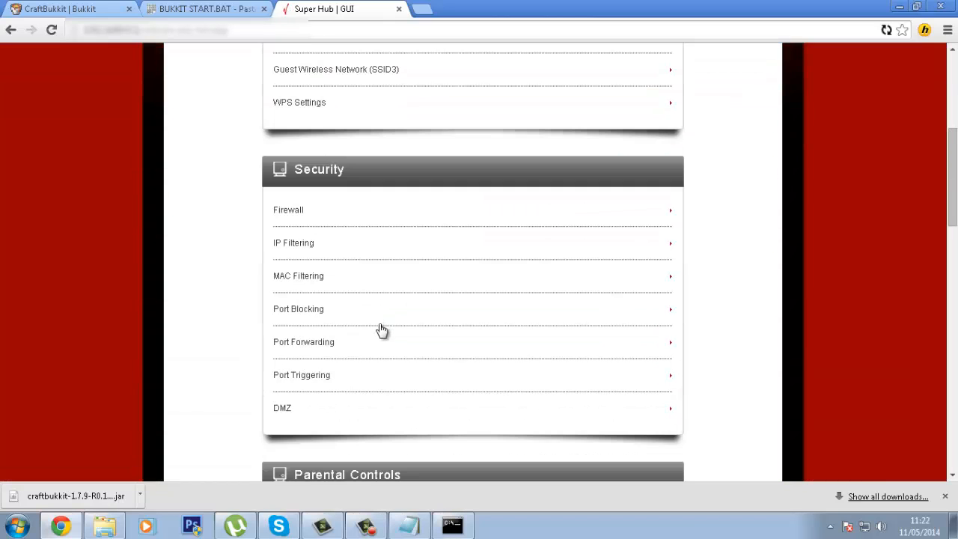
pyautogui.click(309, 348)
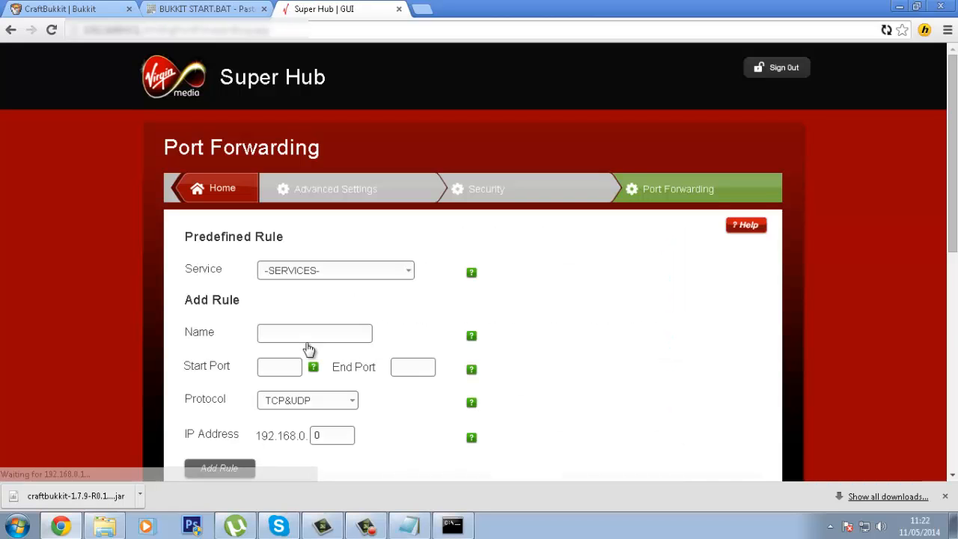
pyautogui.scroll(-2, 308, 349)
pyautogui.scroll(-1, 308, 349)
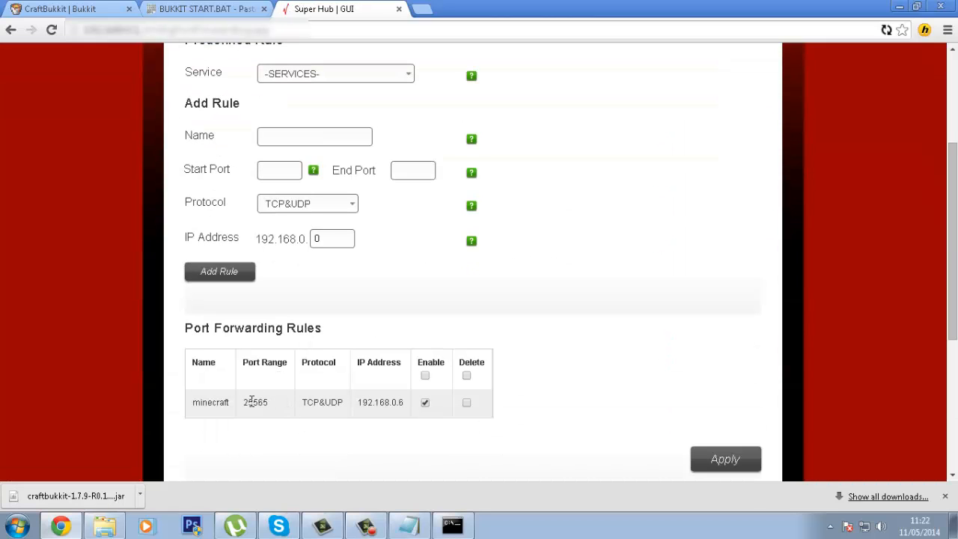
# Step: Name the new port forwarding rule MINECRAFT2 and set both its start and end port to 25565
pyautogui.click(304, 133)
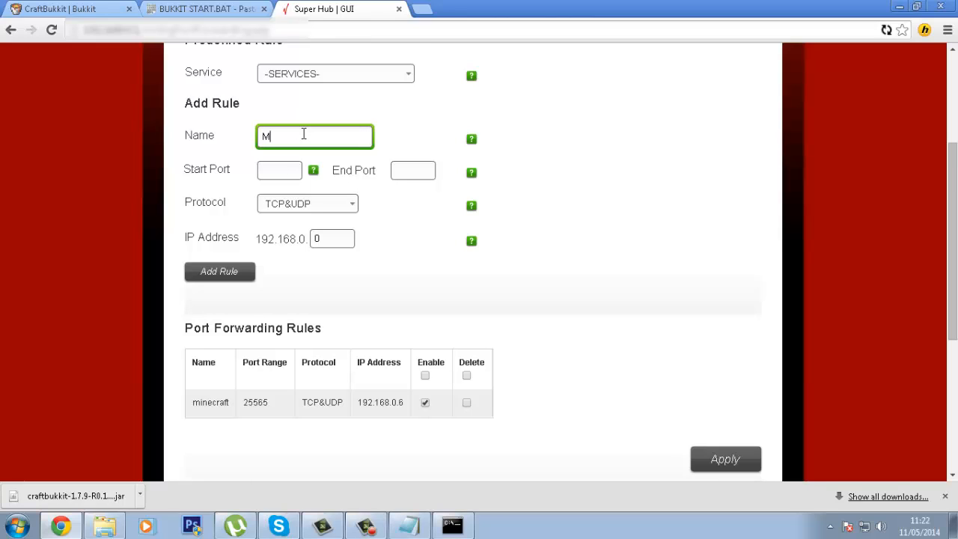
pyautogui.write('MINECRAFT2')
pyautogui.click(295, 168)
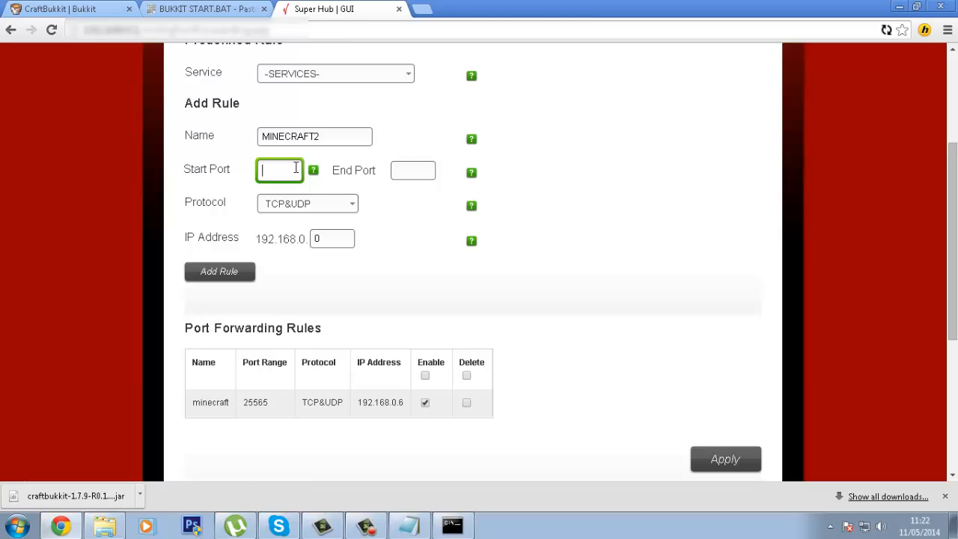
pyautogui.write('25565')
pyautogui.click(427, 172)
pyautogui.write('2556')
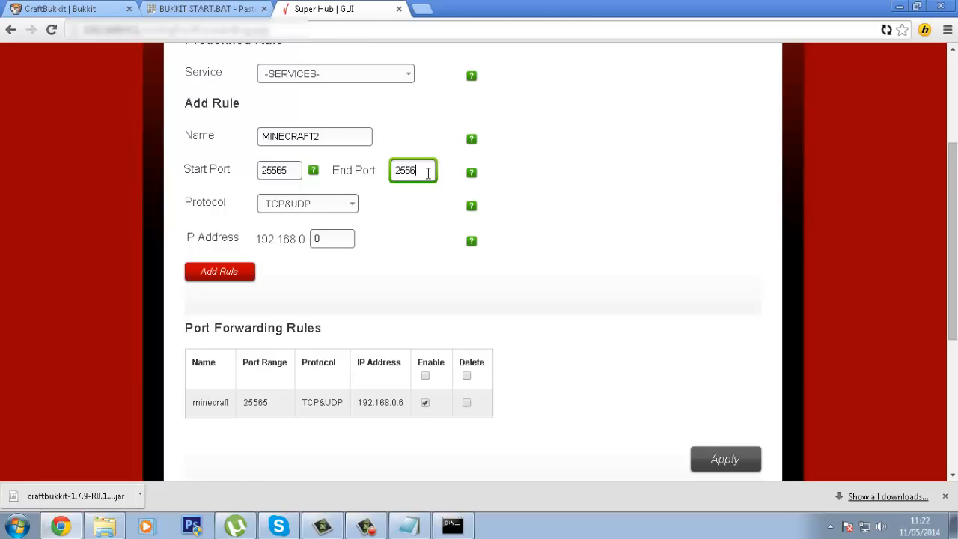
pyautogui.write('5')
# Step: Keep the rule's protocol at TCP&UDP and set its IP address to 192.168.0.6, checking the IPv4 address in the ipconfig output
pyautogui.click(320, 205)
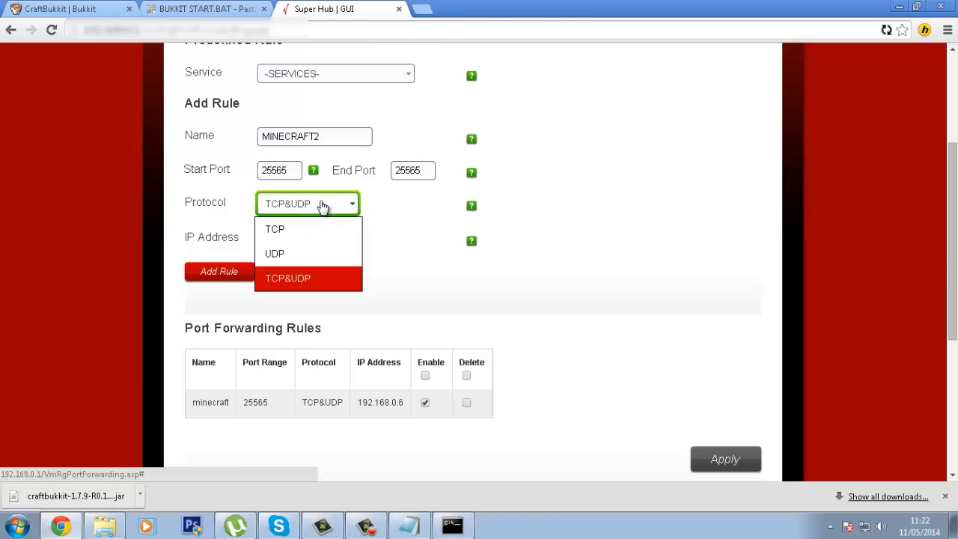
pyautogui.click(322, 207)
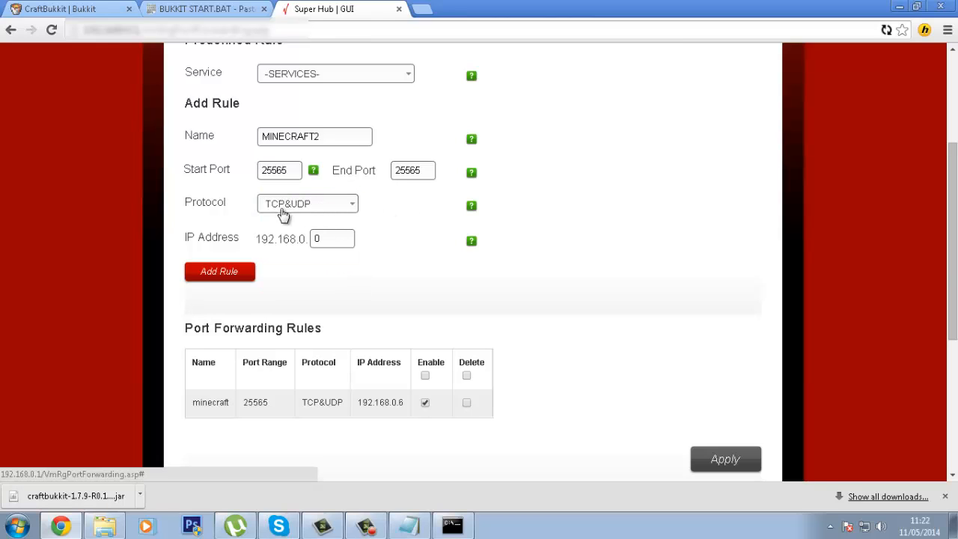
pyautogui.click(348, 239)
pyautogui.press('BackSpace')
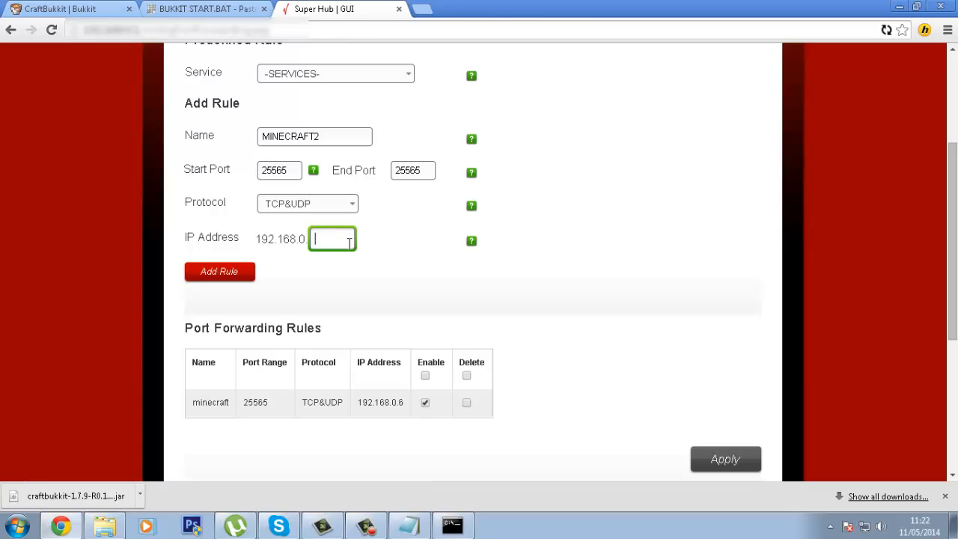
pyautogui.click(451, 525)
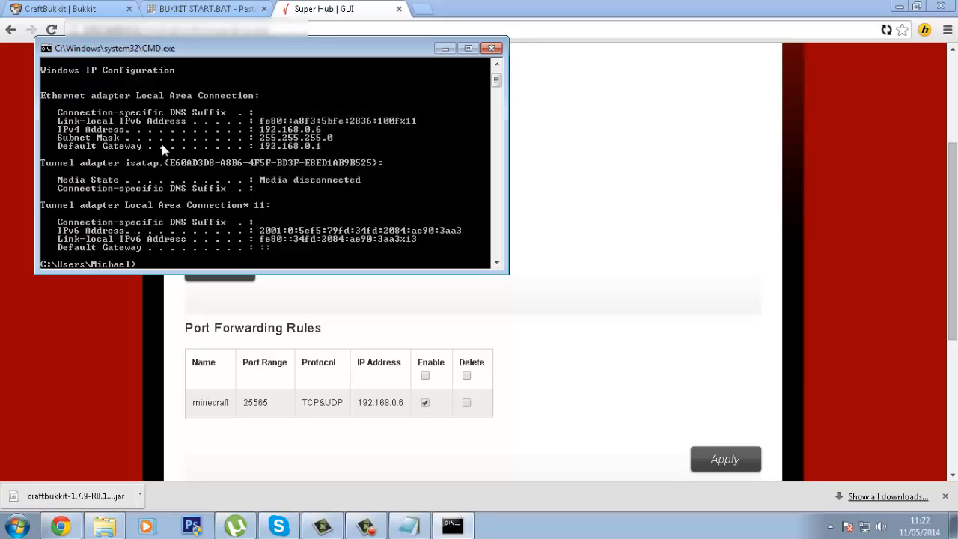
pyautogui.click(626, 356)
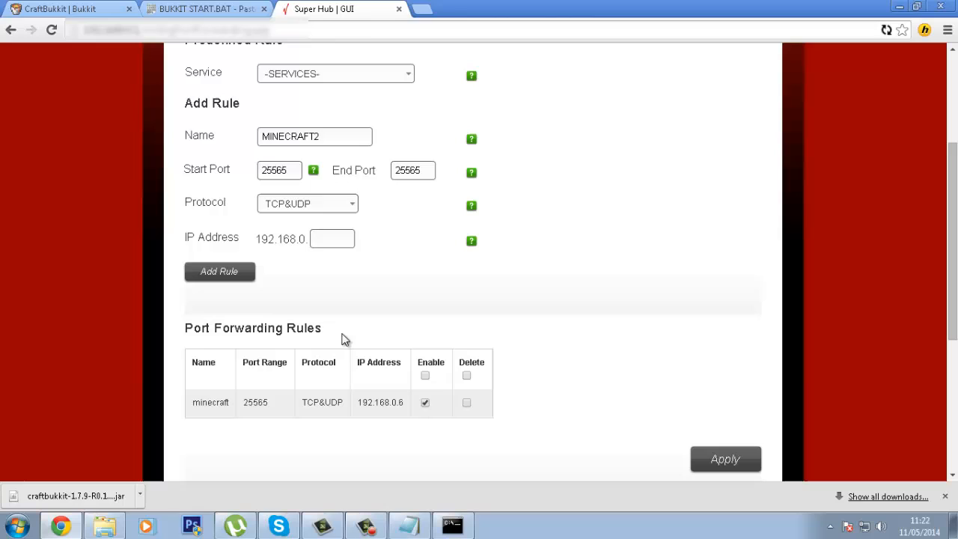
pyautogui.click(340, 241)
pyautogui.write('6')
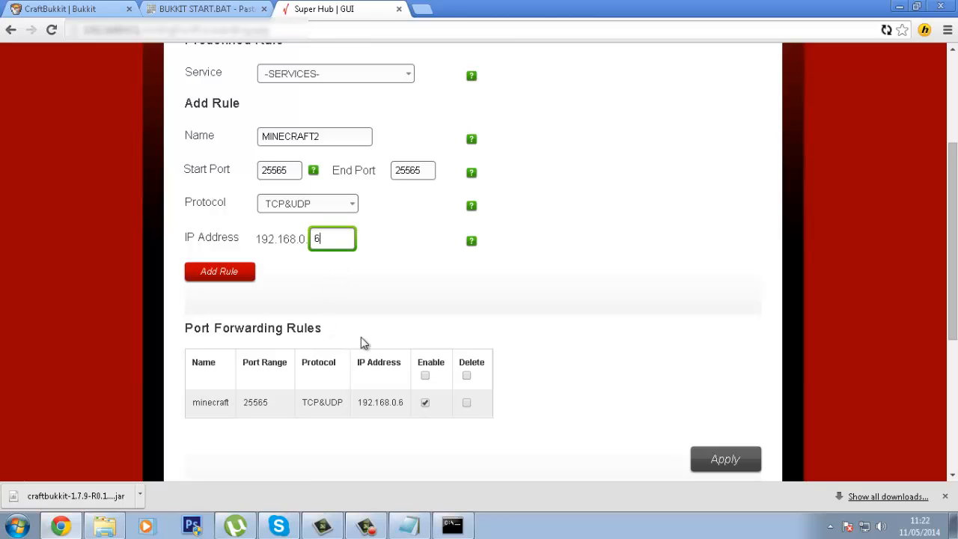
pyautogui.click(357, 286)
pyautogui.click(336, 240)
pyautogui.click(404, 267)
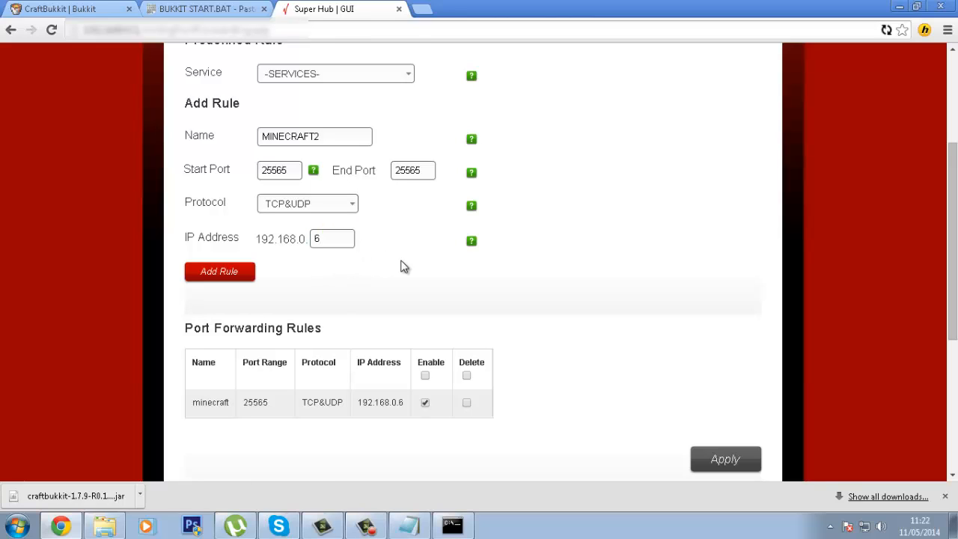
pyautogui.click(339, 245)
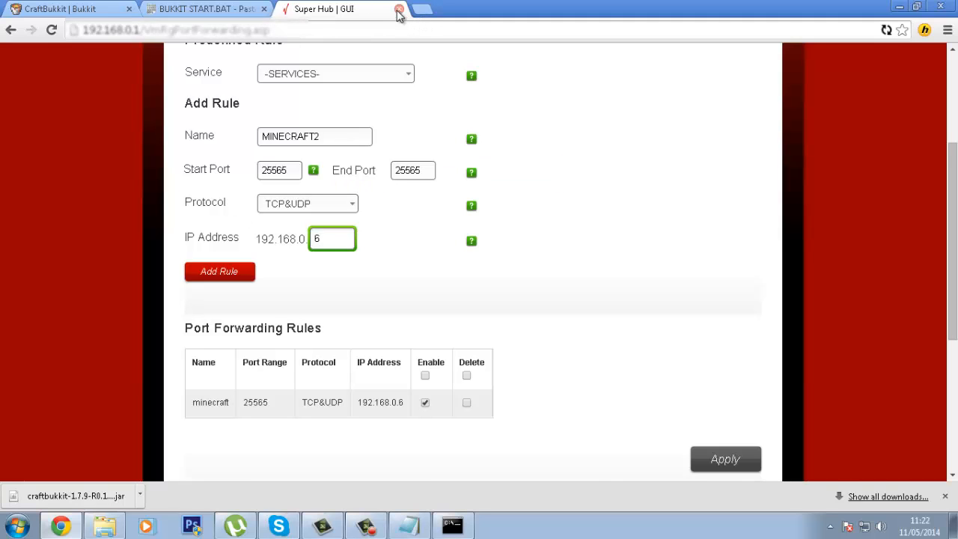
# Step: Set server-ip to 192.168.0.6 in the server properties file in Notepad, and save and close the file
pyautogui.click(398, 9)
pyautogui.click(409, 526)
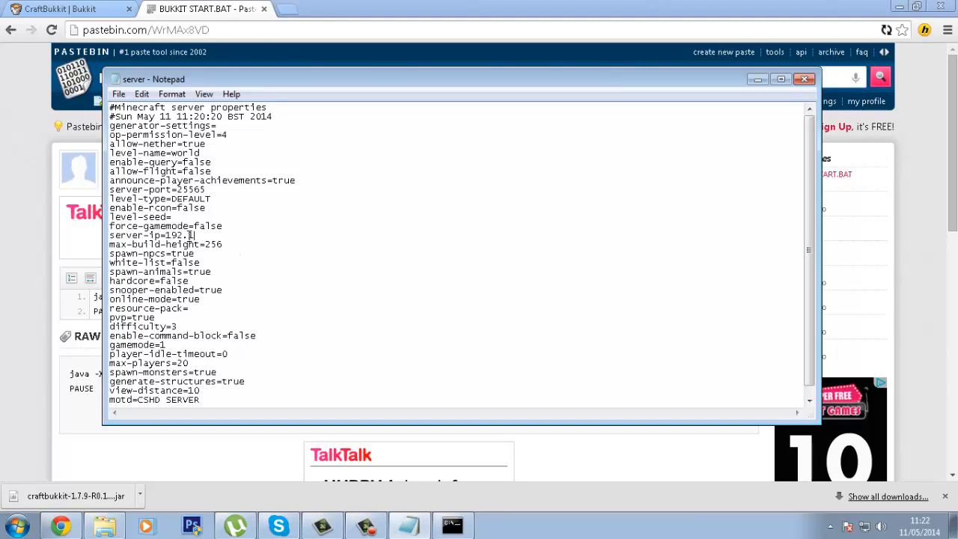
pyautogui.write('0.6')
pyautogui.moveTo(190, 238); pyautogui.dragTo(229, 238)
pyautogui.click(290, 213)
pyautogui.click(118, 93)
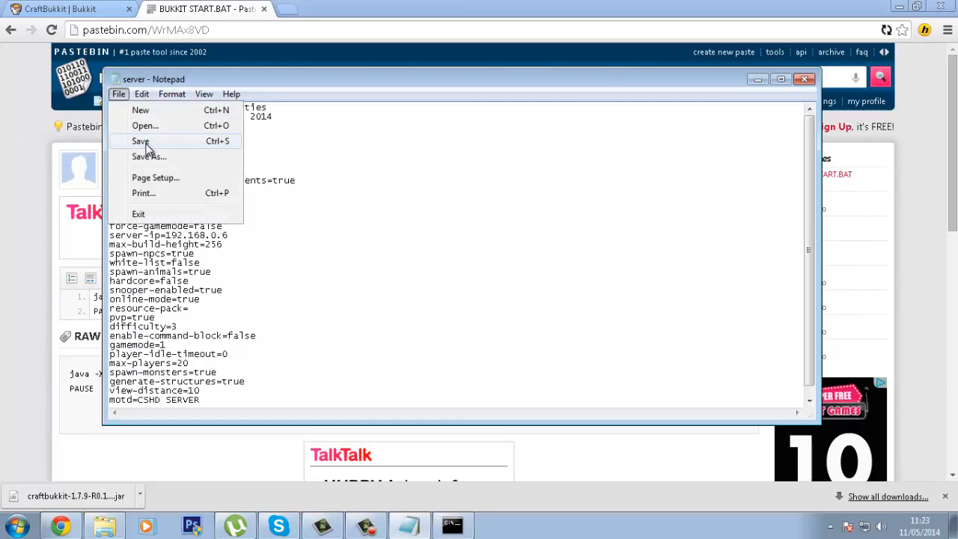
pyautogui.click(196, 140)
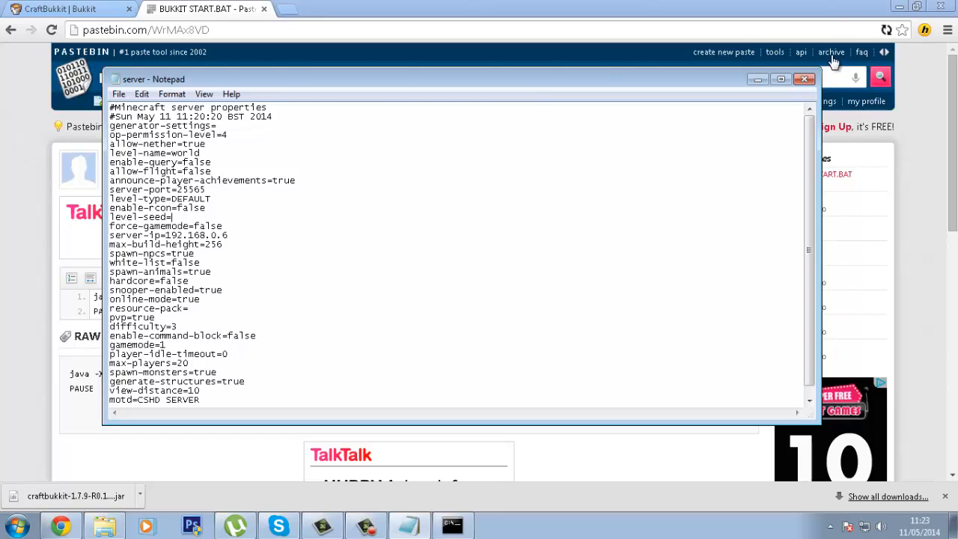
pyautogui.click(805, 80)
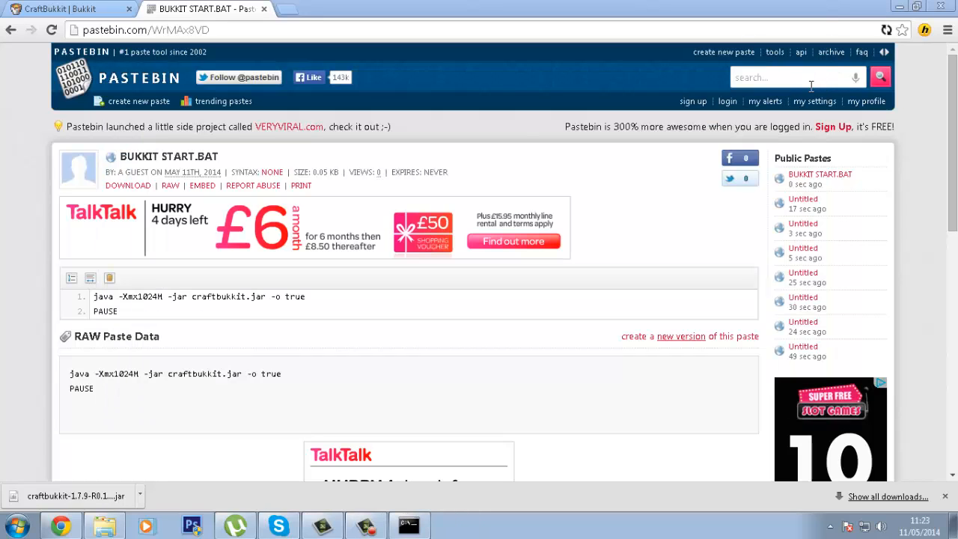
# Step: Search the web for "whats my ip" in a new browser tab and open the whatsmyip.org page to view the public IP address
pyautogui.click(290, 10)
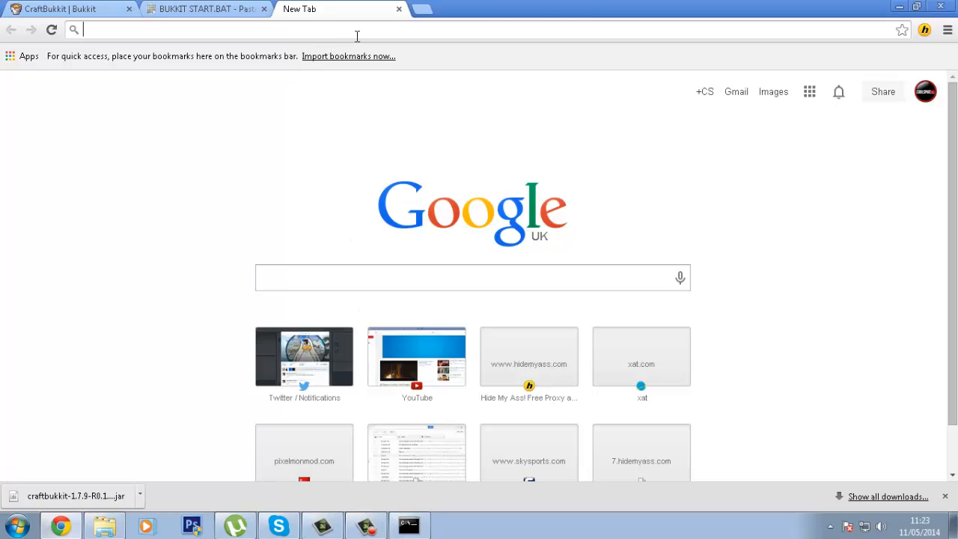
pyautogui.write('whats my ip')
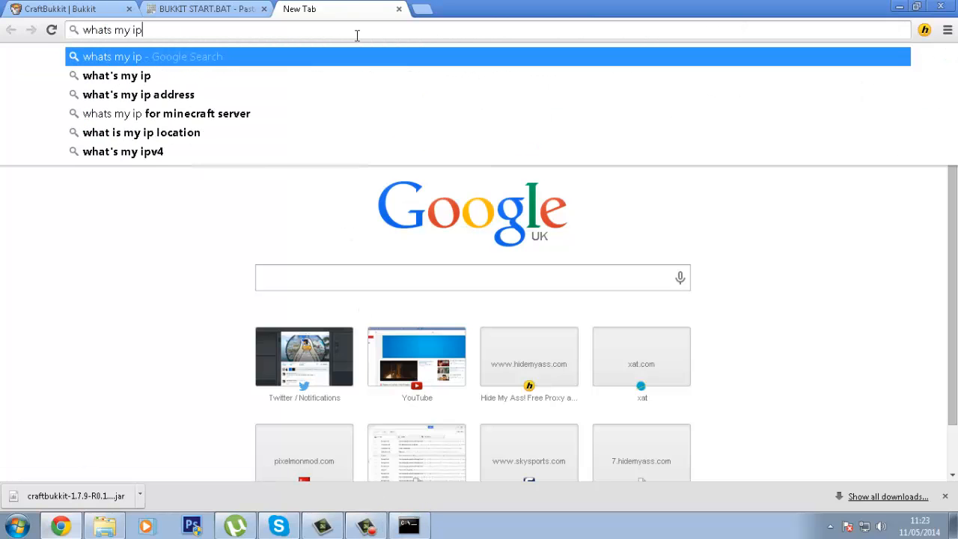
pyautogui.press('Return')
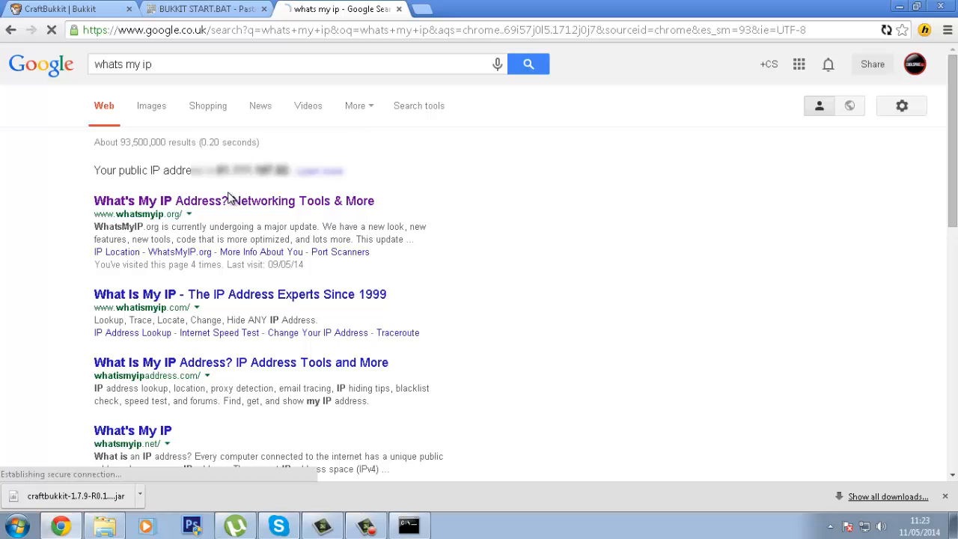
pyautogui.click(226, 203)
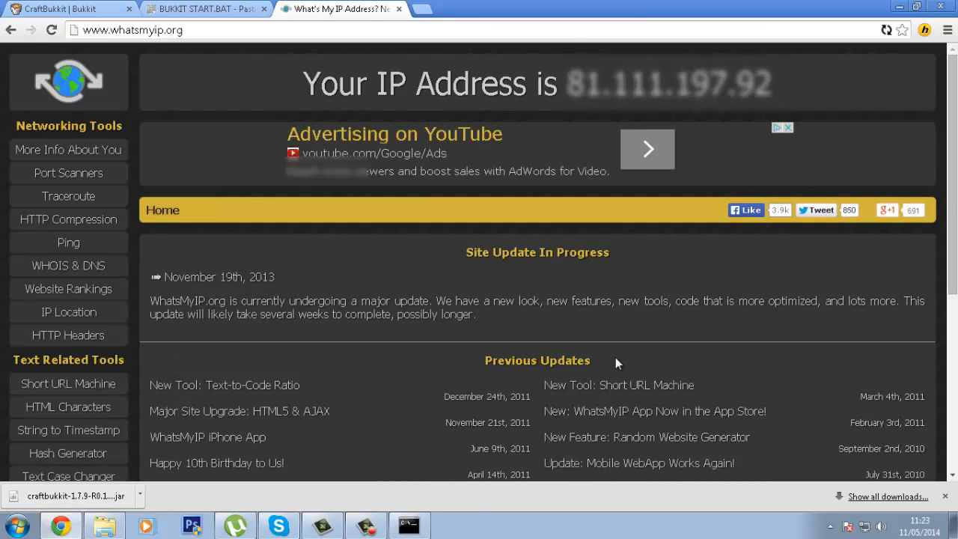
pyautogui.click(946, 496)
# Step: Launch Minecraft from the desktop, allowing the file from the unverified publisher to run
pyautogui.click(953, 524)
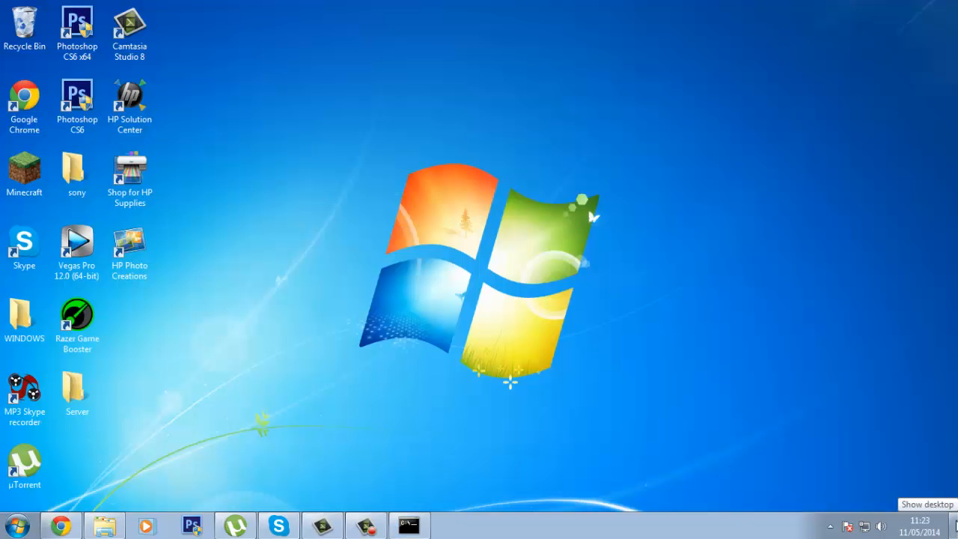
pyautogui.doubleClick(25, 172)
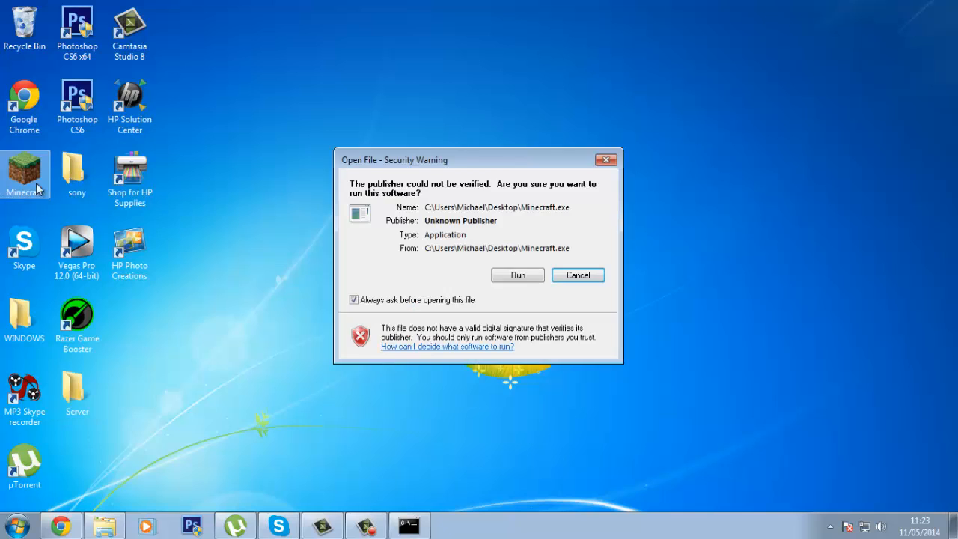
pyautogui.click(510, 275)
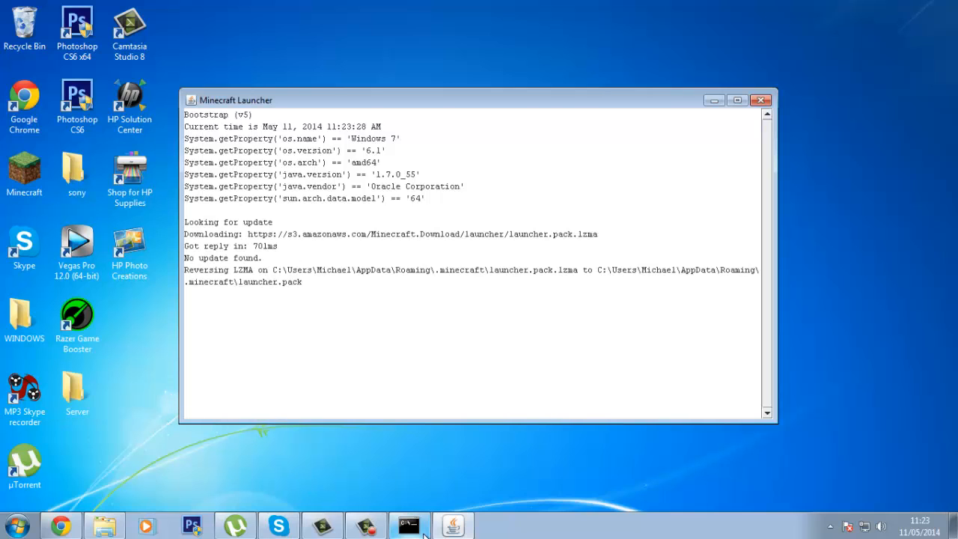
# Step: Close the open command prompt window and run the start batch file in the Server folder
pyautogui.click(409, 526)
pyautogui.click(485, 49)
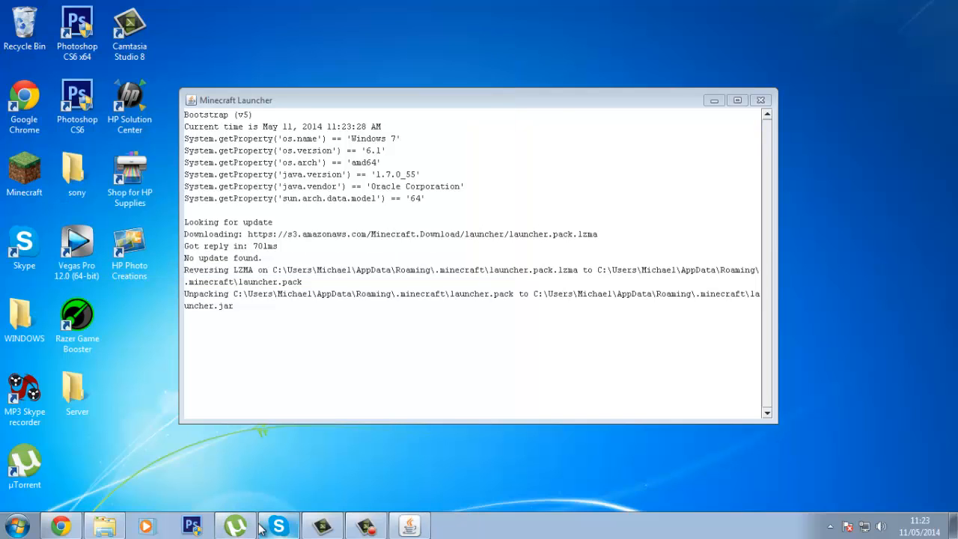
pyautogui.click(105, 525)
pyautogui.doubleClick(342, 394)
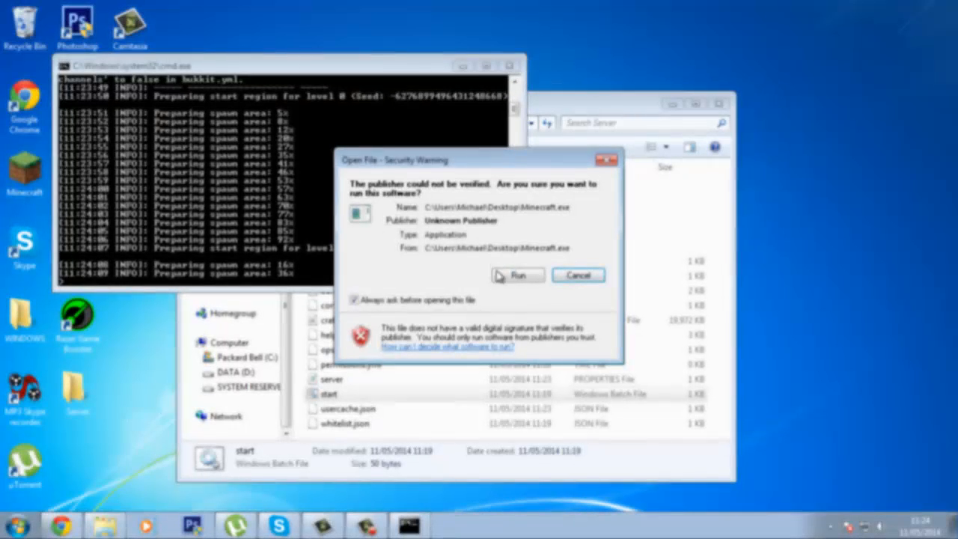
# Step: Allow Minecraft.exe to run and bring its launcher in front of the server console
pyautogui.click(499, 276)
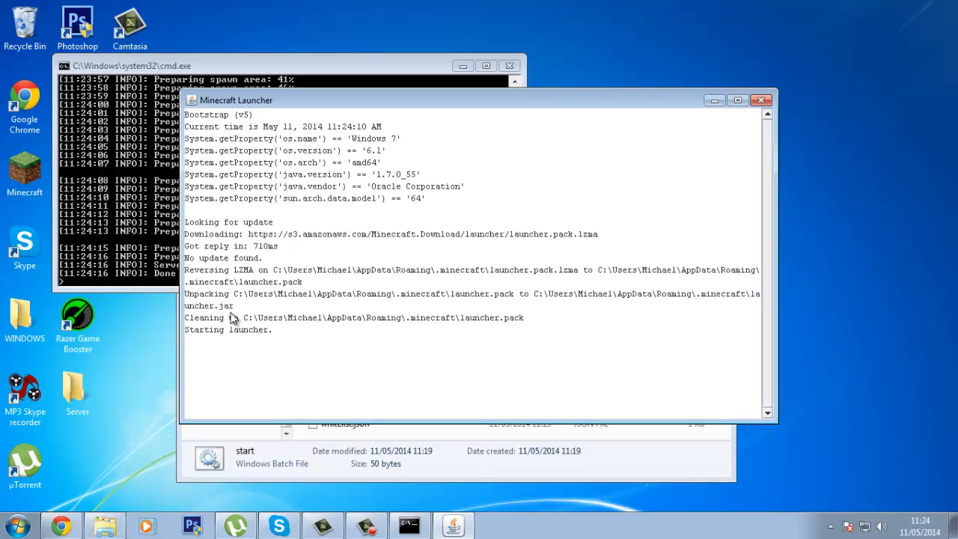
pyautogui.click(171, 228)
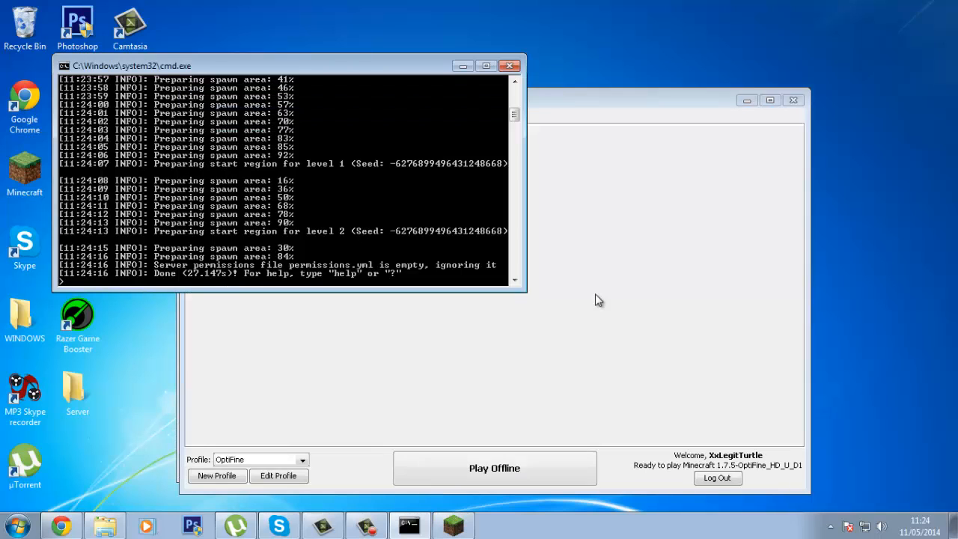
pyautogui.click(598, 295)
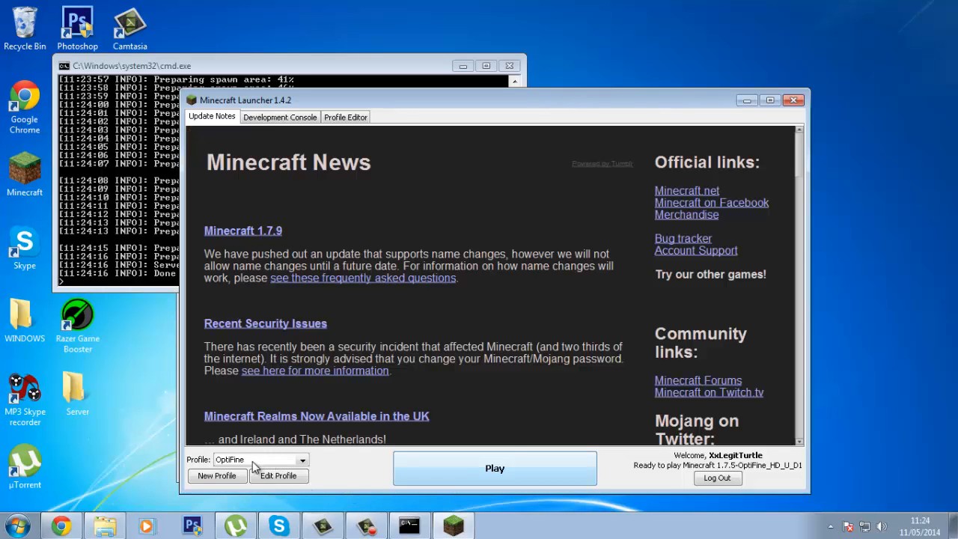
# Step: Select the launcher profile named after the signed-in account
pyautogui.click(252, 459)
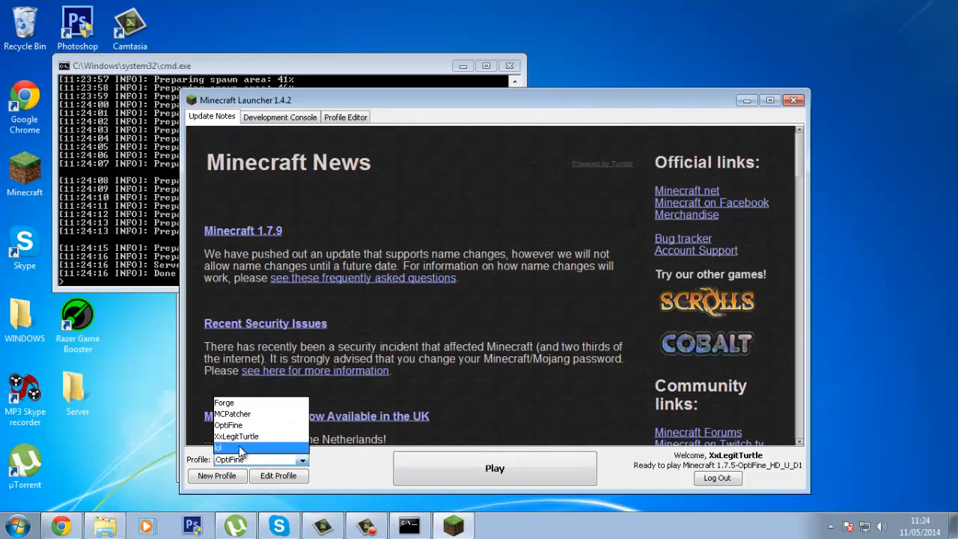
pyautogui.click(237, 437)
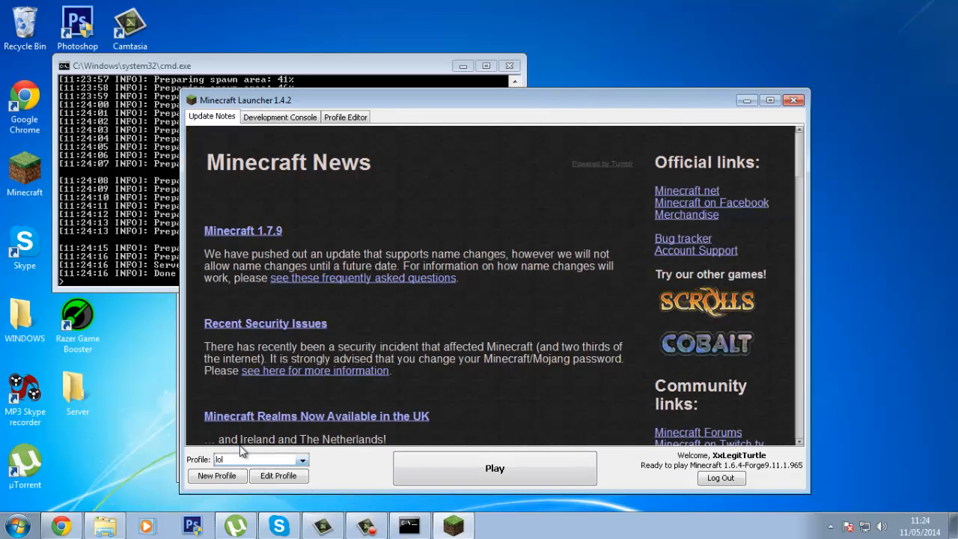
pyautogui.click(302, 459)
pyautogui.click(251, 436)
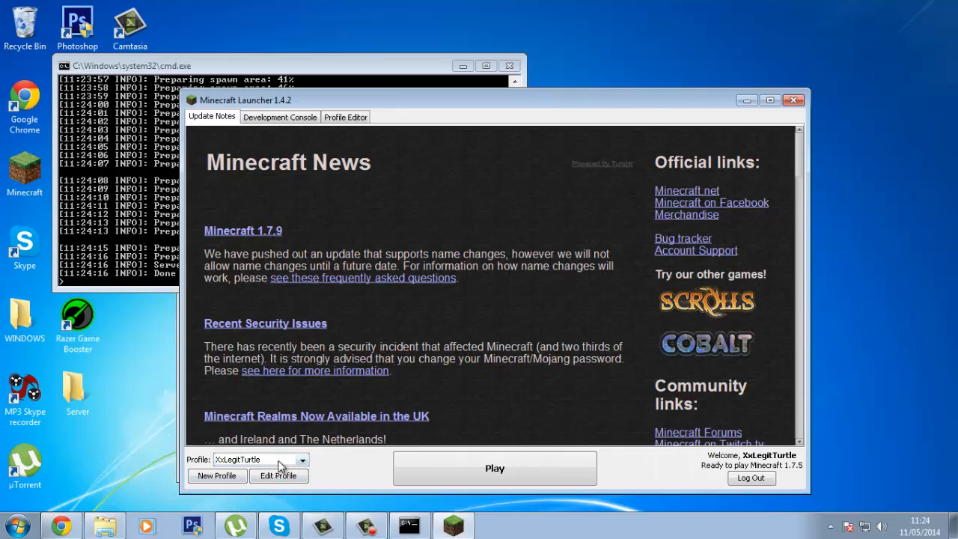
# Step: Edit the selected launcher profile to use version release 1.7.9 and save the profile
pyautogui.click(279, 475)
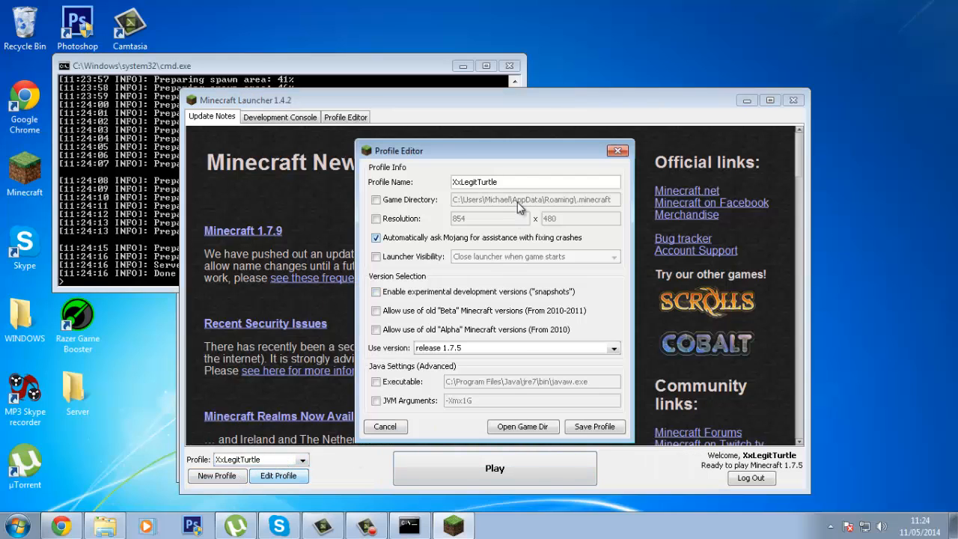
pyautogui.click(526, 348)
pyautogui.click(487, 361)
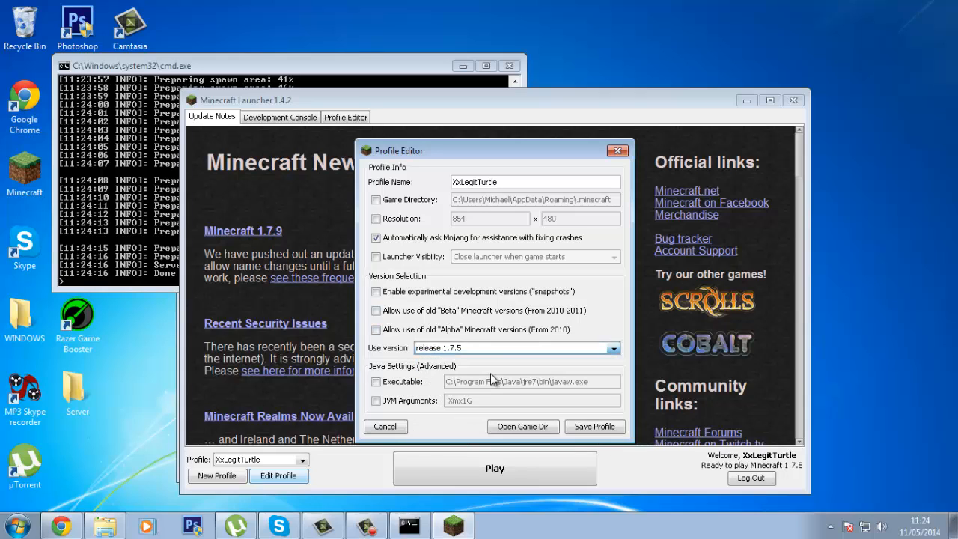
pyautogui.click(599, 349)
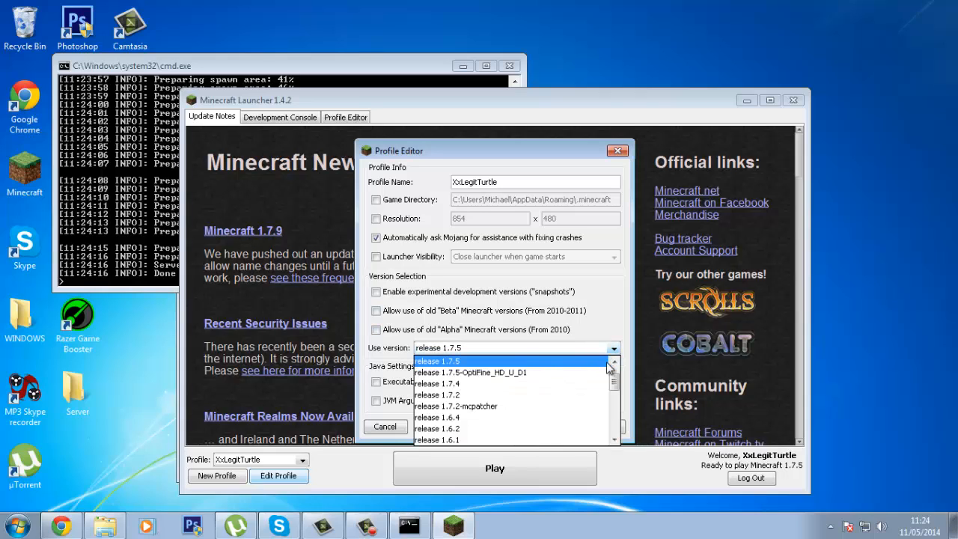
pyautogui.scroll(1, 611, 368)
pyautogui.click(486, 361)
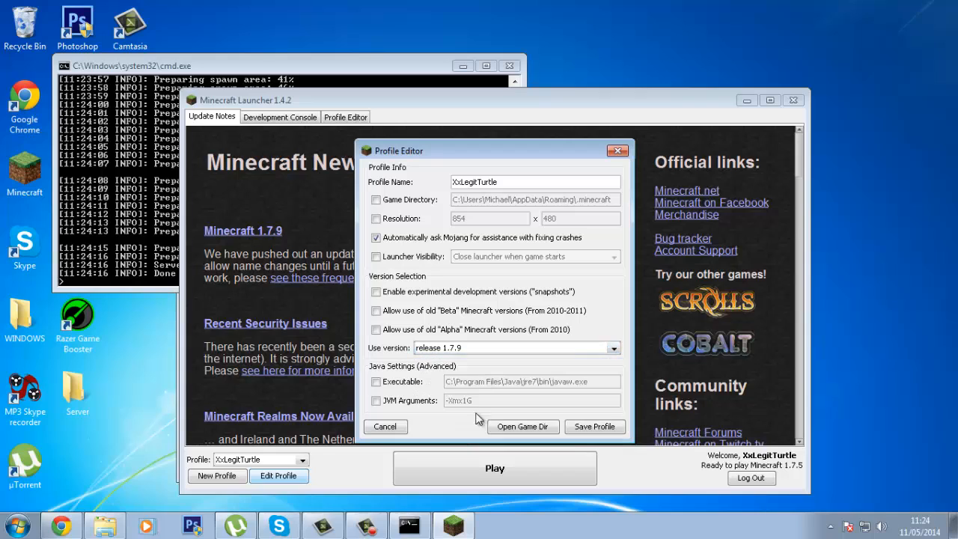
pyautogui.click(598, 427)
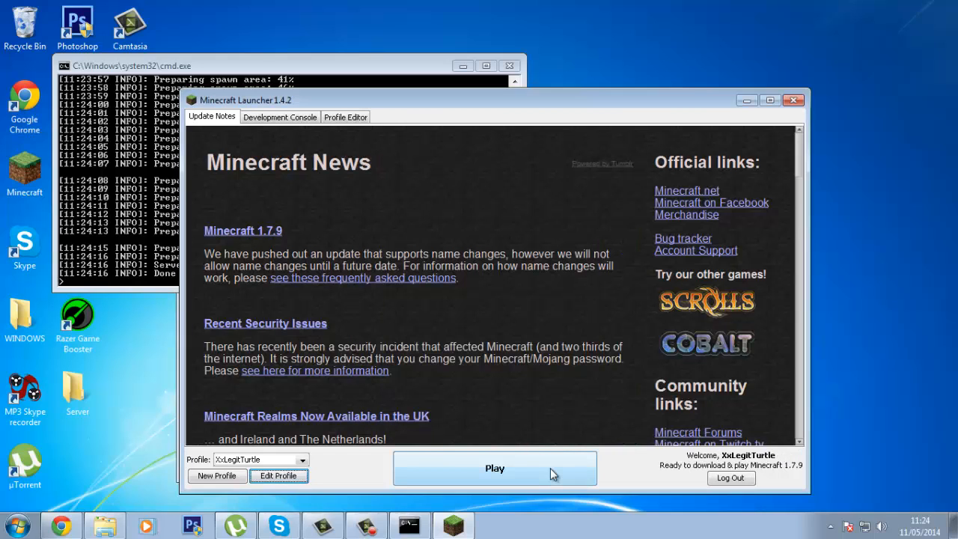
# Step: Start Minecraft 1.7.9 and open its multiplayer server list
pyautogui.click(526, 468)
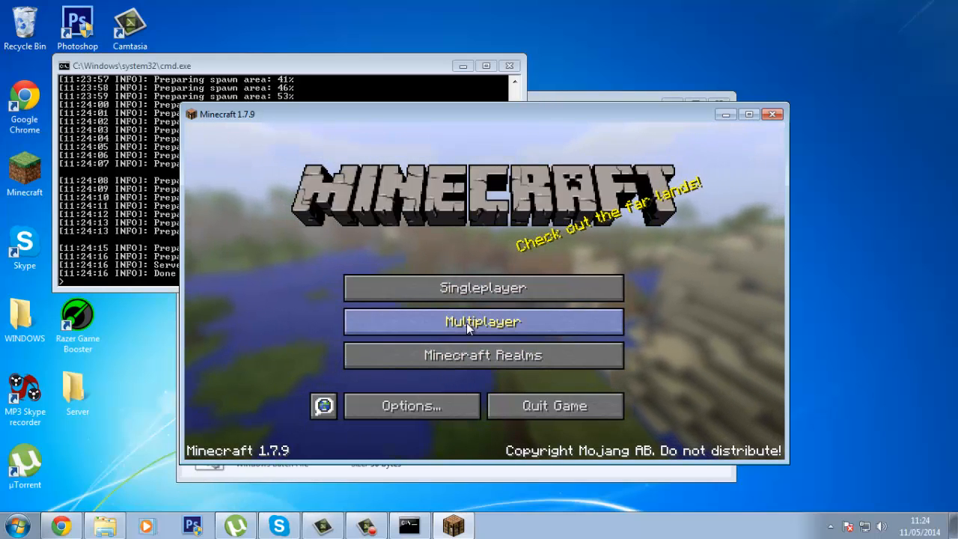
pyautogui.click(466, 322)
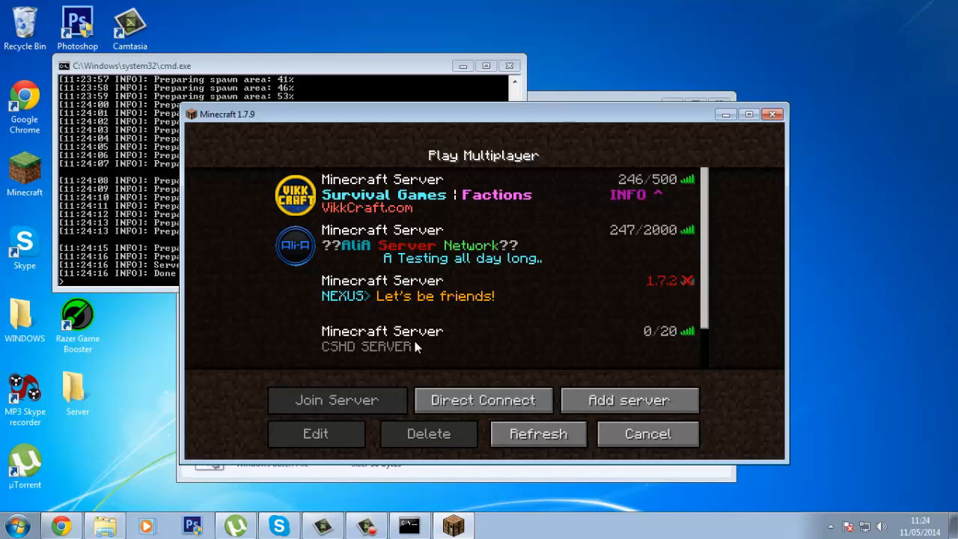
# Step: Switch to Chrome and copy the public IP address shown on the whatsmyip.org page
pyautogui.click(62, 526)
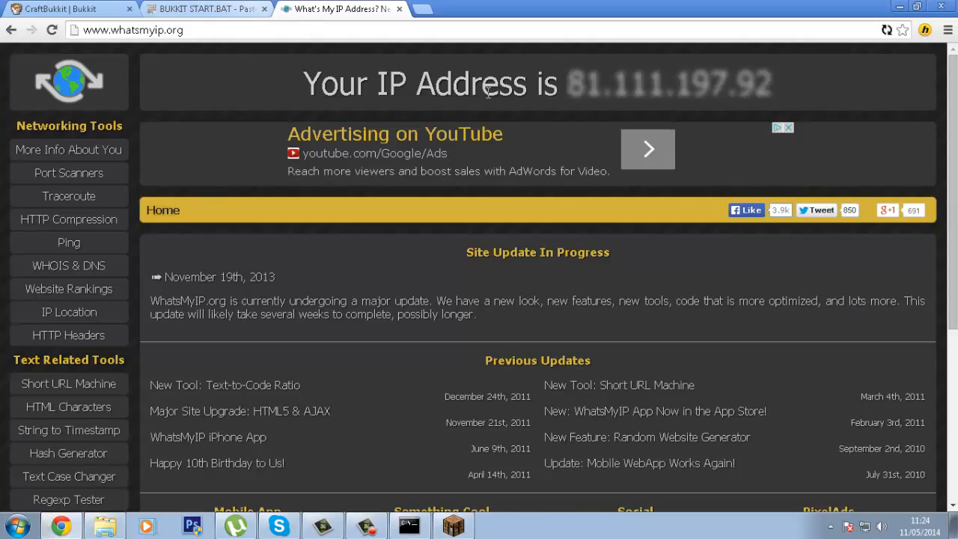
pyautogui.moveTo(566, 84); pyautogui.dragTo(773, 84)
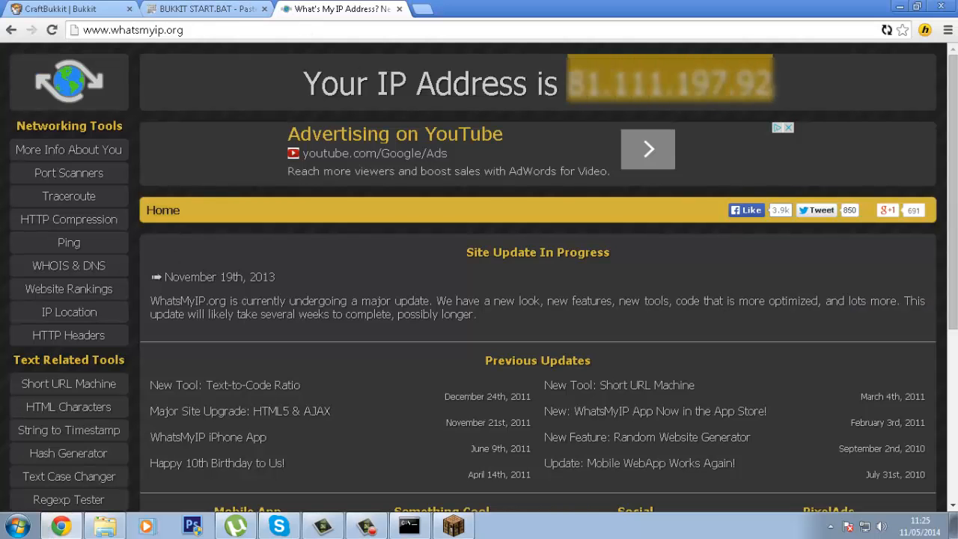
pyautogui.rightClick(773, 89)
pyautogui.click(792, 97)
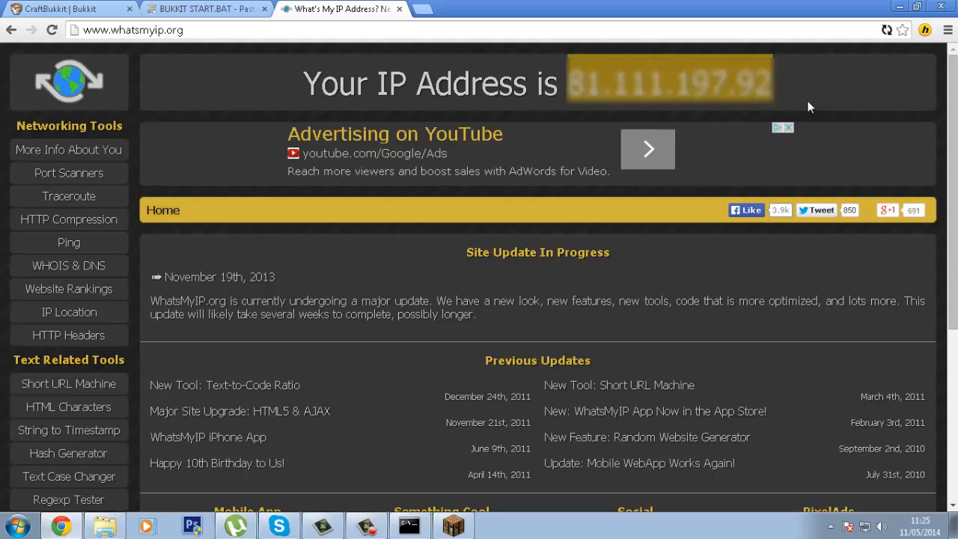
# Step: Switch back to Minecraft and delete the existing CSHD SERVER entry from the multiplayer server list
pyautogui.click(449, 530)
pyautogui.click(527, 401)
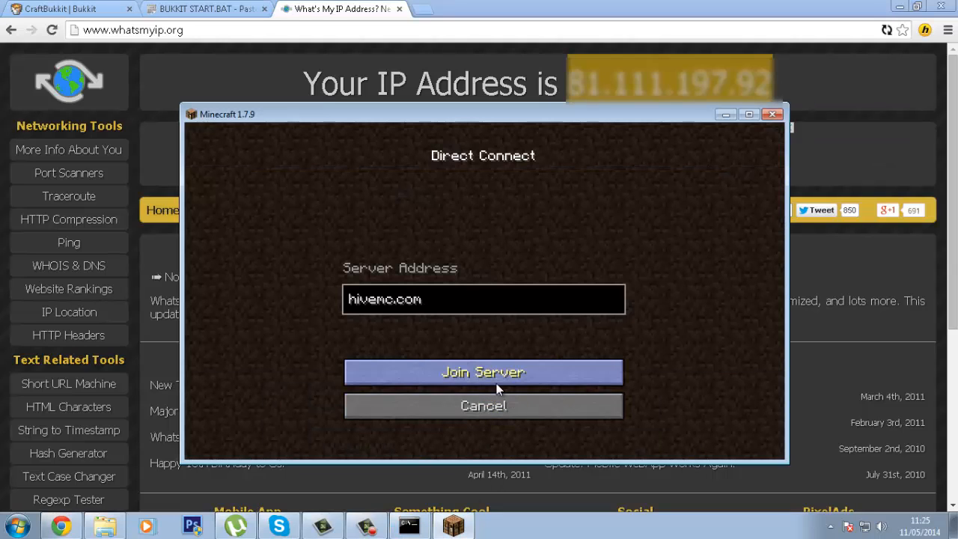
pyautogui.click(524, 408)
pyautogui.click(614, 355)
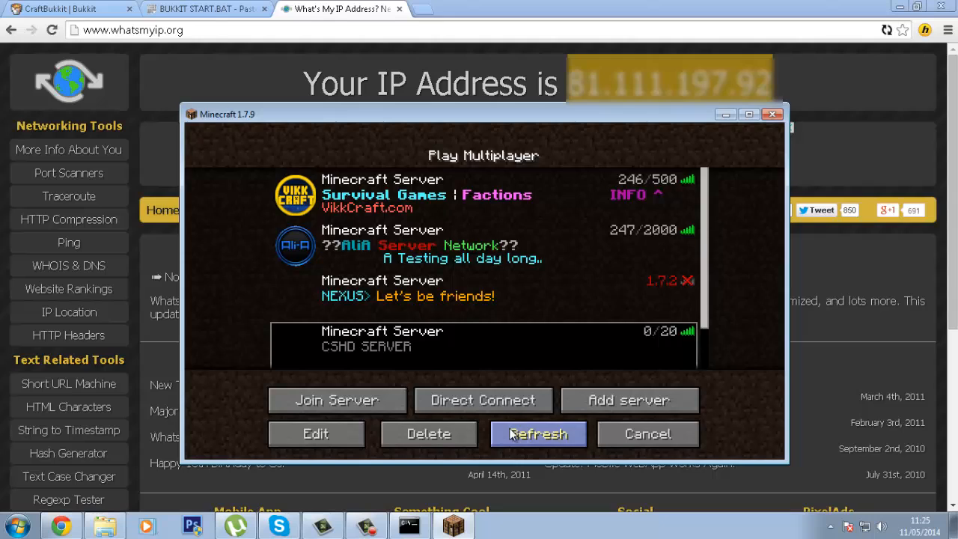
pyautogui.click(469, 435)
pyautogui.click(340, 325)
# Step: Add a multiplayer server entry using the copied public IP address with port 25565, and join that server
pyautogui.click(632, 400)
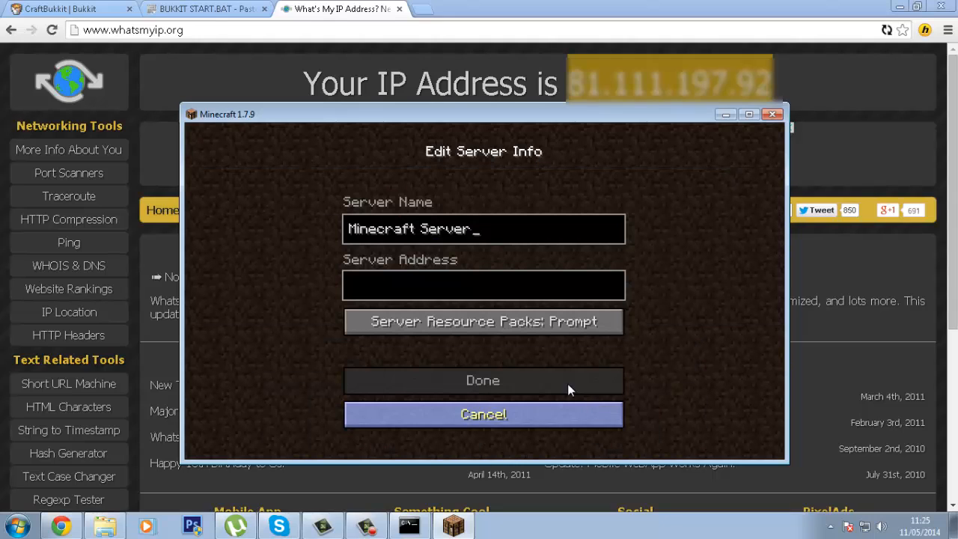
pyautogui.click(477, 297)
pyautogui.hotkey('ctrl', 'v')
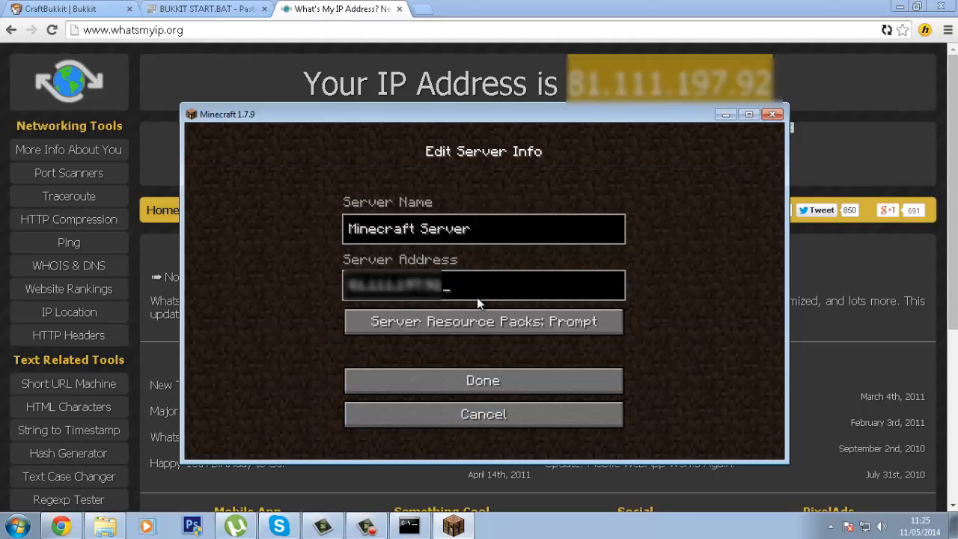
pyautogui.write(':25565')
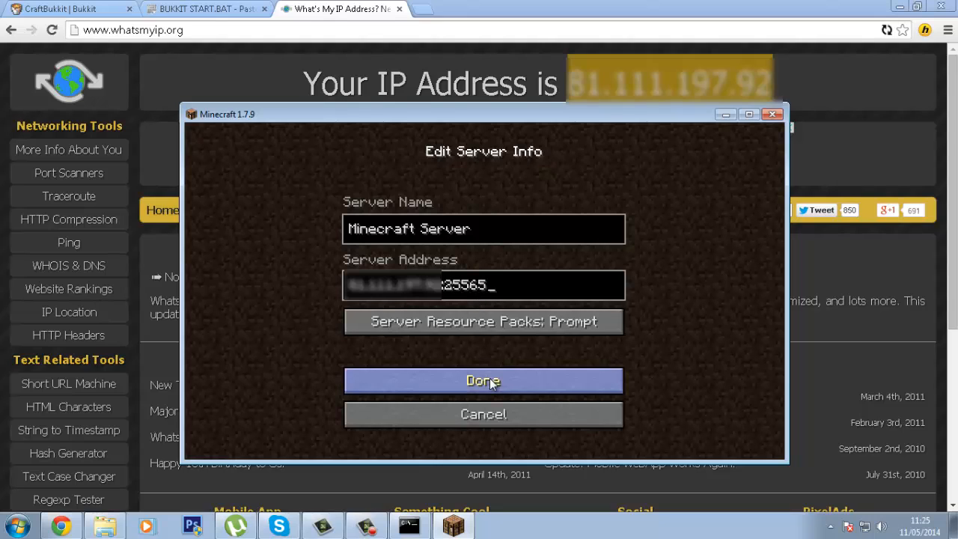
pyautogui.click(488, 379)
pyautogui.click(508, 338)
pyautogui.click(378, 408)
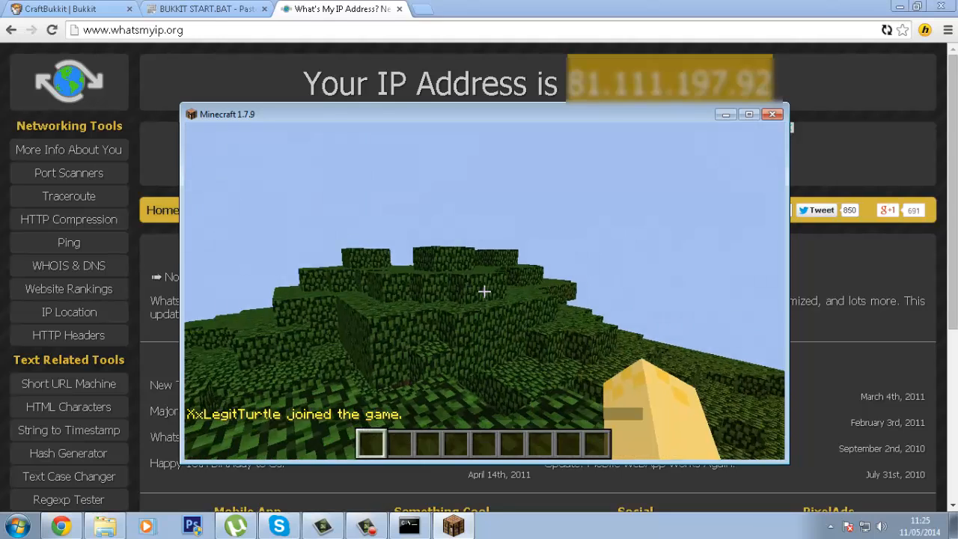
# Step: Break leaf blocks on the treetop around the spawn point to test the server world
pyautogui.click(484, 291)
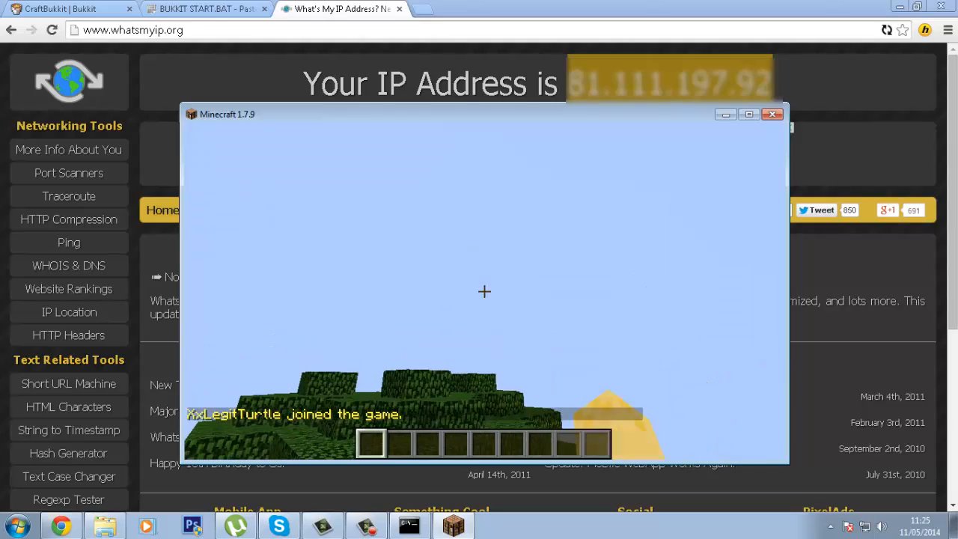
pyautogui.click(484, 291)
pyautogui.click(484, 291)
pyautogui.click(484, 291)
pyautogui.click(484, 291)
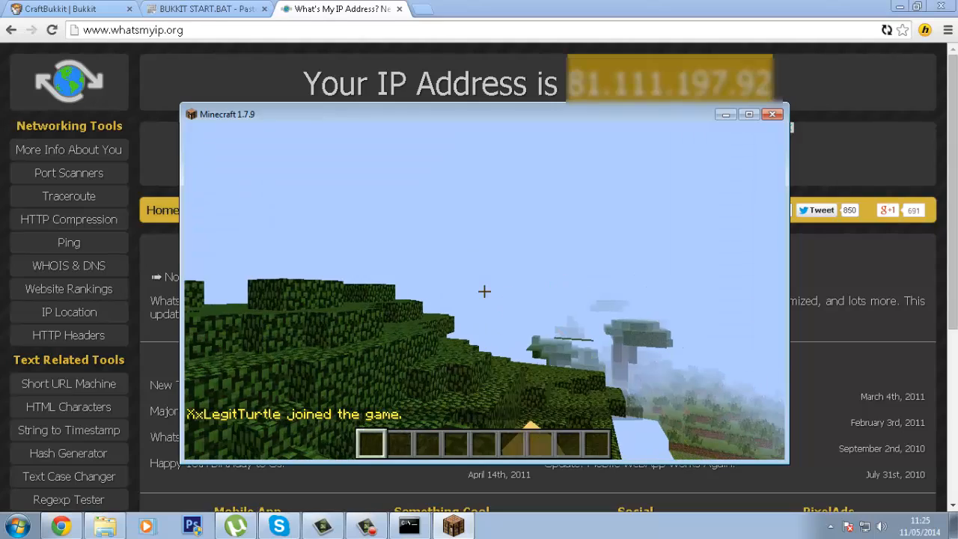
pyautogui.click(484, 291)
pyautogui.click(484, 291)
pyautogui.click(484, 291)
pyautogui.click(484, 291)
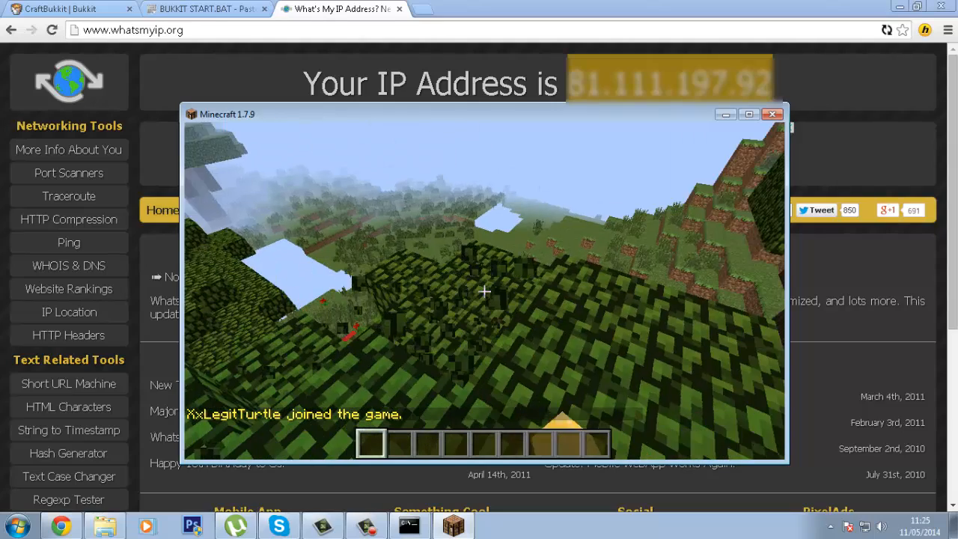
pyautogui.click(484, 291)
# Step: Walk off the treetop across the giant red mushroom and explore the forest ground below
pyautogui.press('w')
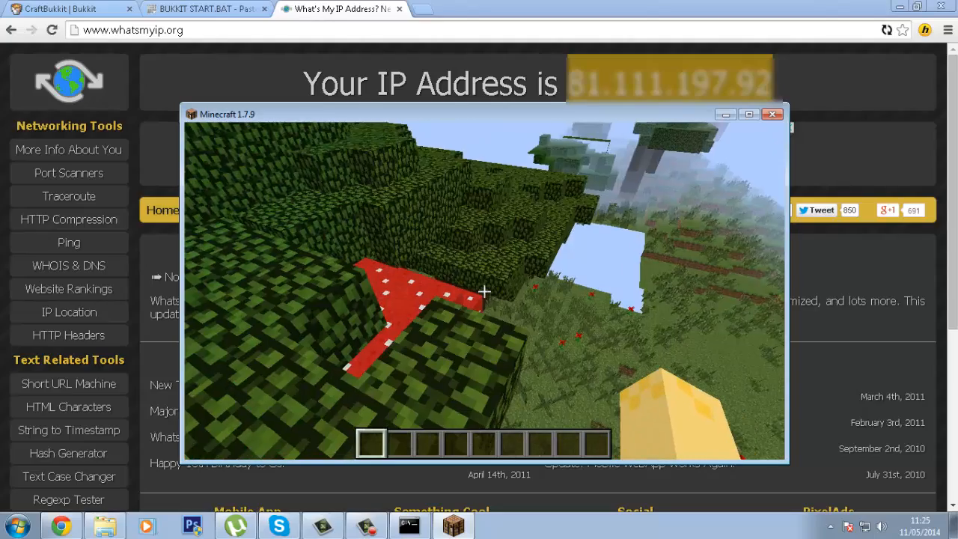
pyautogui.press('w')
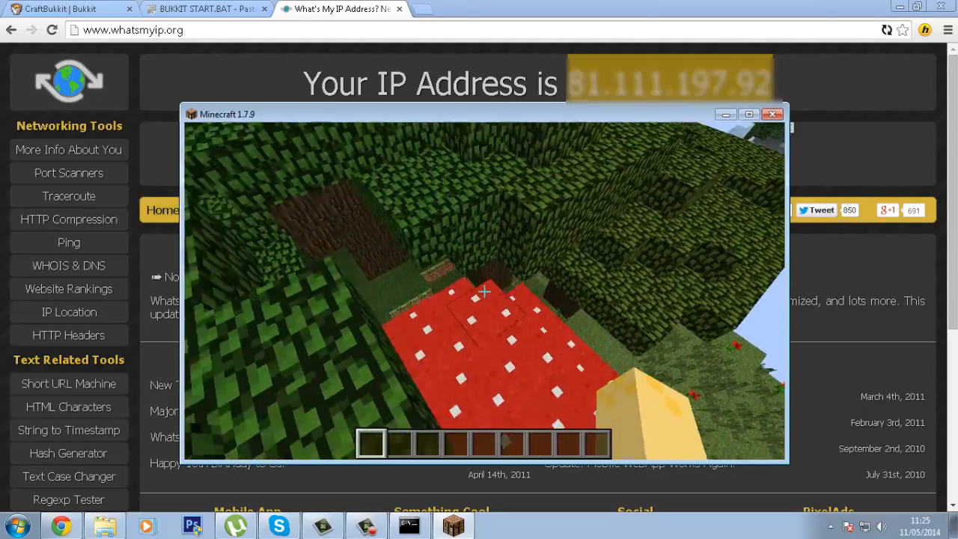
pyautogui.press('w')
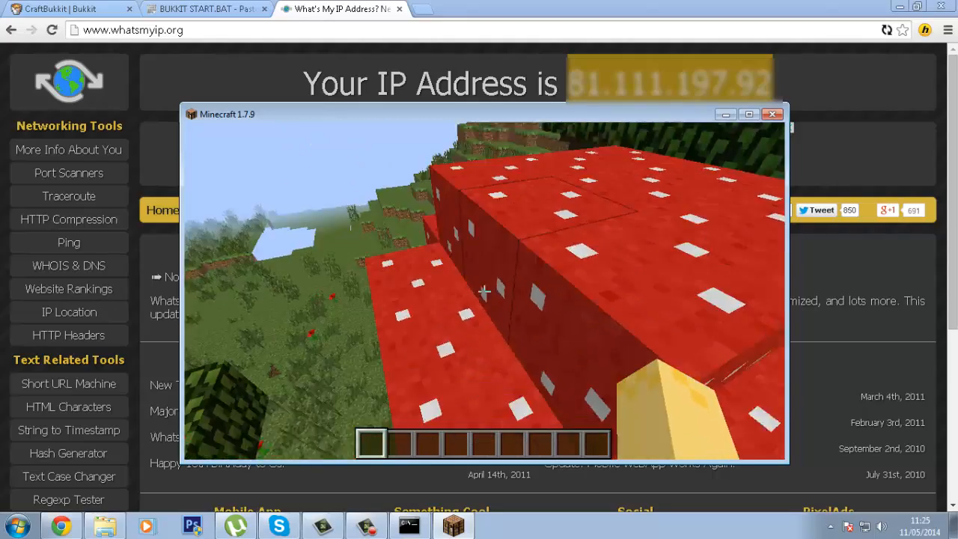
pyautogui.press('w')
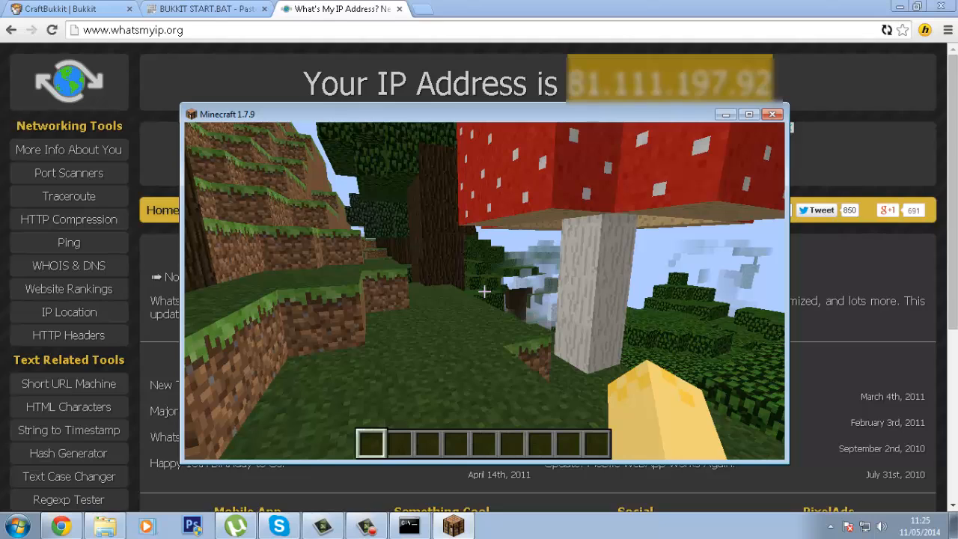
pyautogui.click(484, 291)
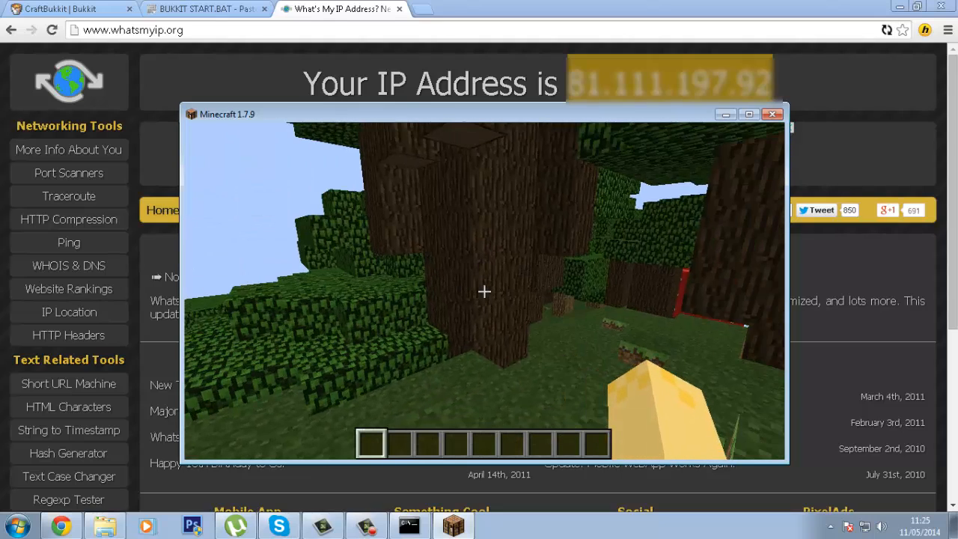